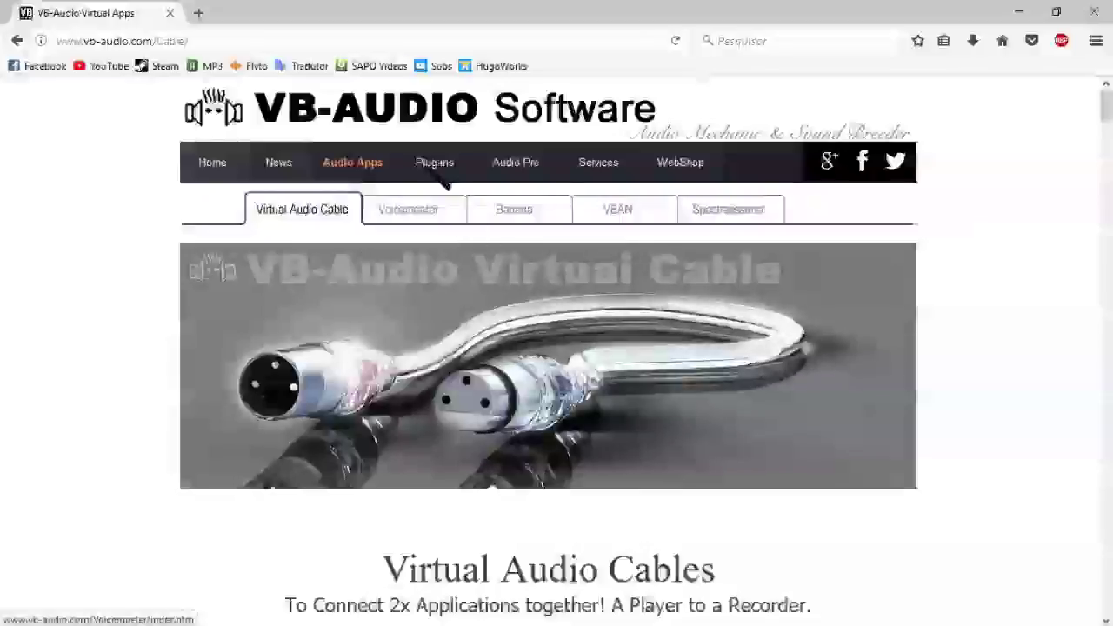
Step: Find the VB-CABLE Driver download for Windows on the VB-Audio Virtual Cable page
{"action": "scroll", "coordinate": [455, 298], "scroll_direction": "down", "scroll_amount": 1}
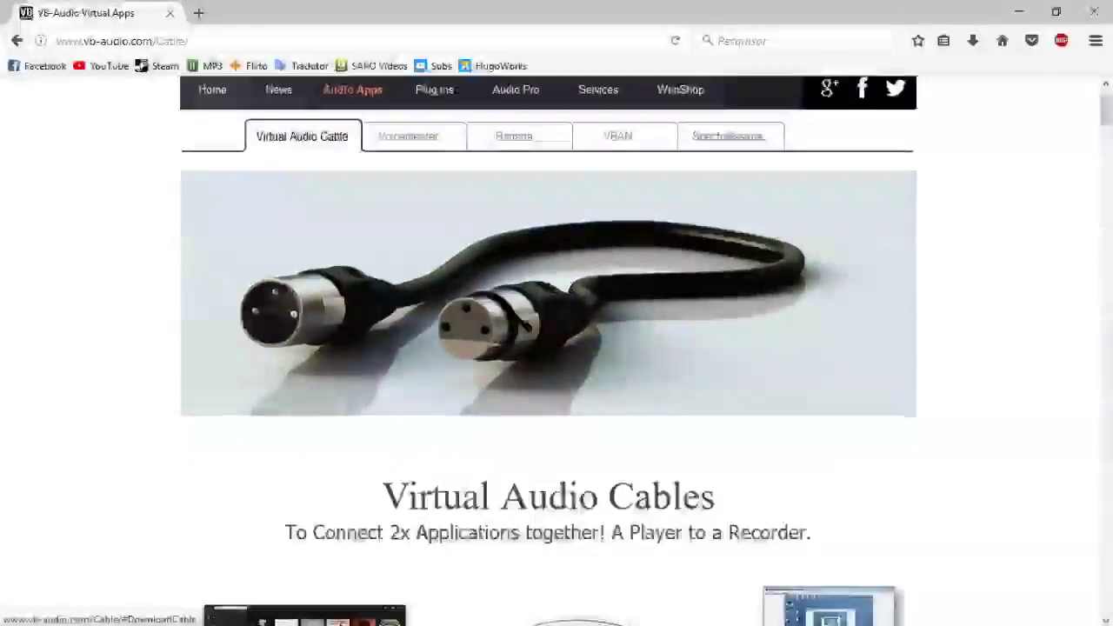
{"action": "scroll", "coordinate": [548, 348], "scroll_direction": "up", "scroll_amount": 1}
{"action": "scroll", "coordinate": [299, 119], "scroll_direction": "down", "scroll_amount": 6}
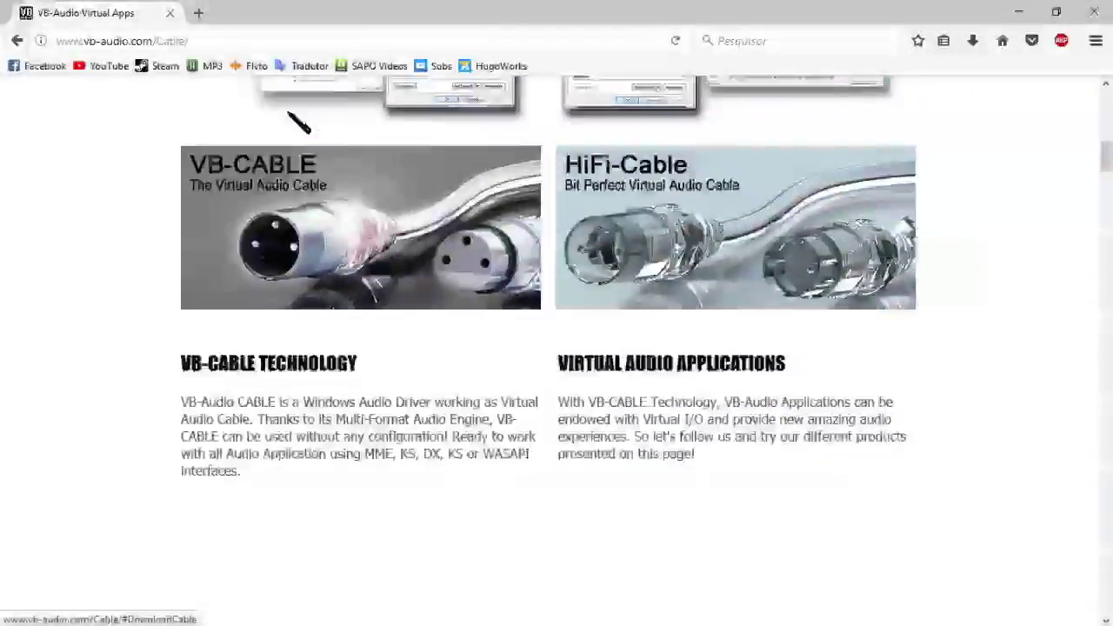
{"action": "left_click", "coordinate": [288, 112]}
{"action": "scroll", "coordinate": [292, 115], "scroll_direction": "down", "scroll_amount": 5}
{"action": "right_click", "coordinate": [287, 141]}
{"action": "left_click", "coordinate": [101, 289]}
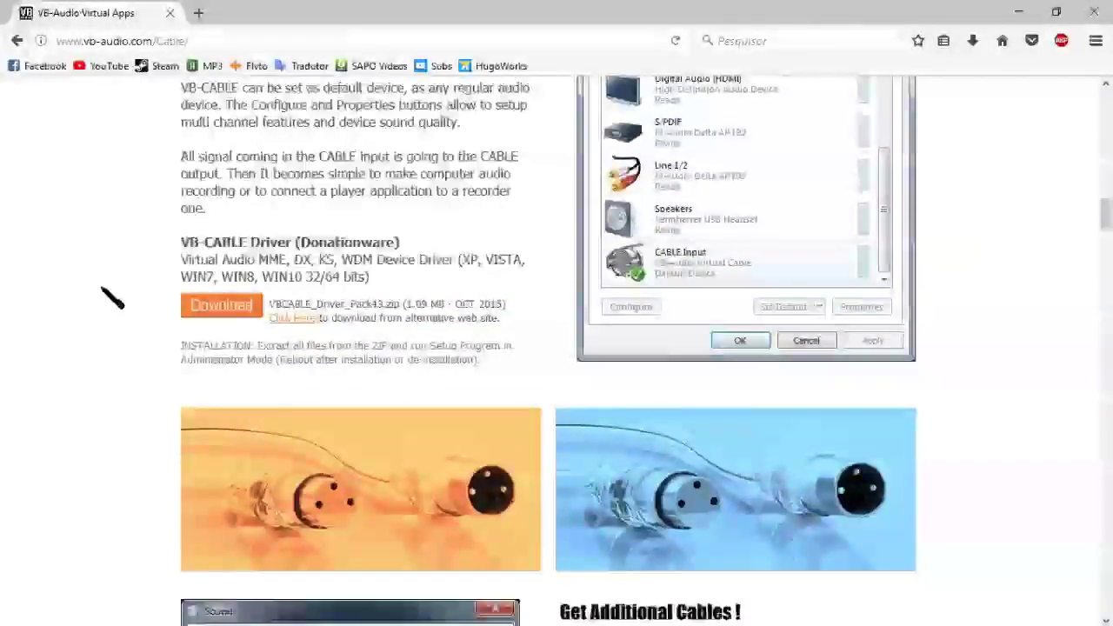
{"action": "scroll", "coordinate": [104, 294], "scroll_direction": "up", "scroll_amount": 1}
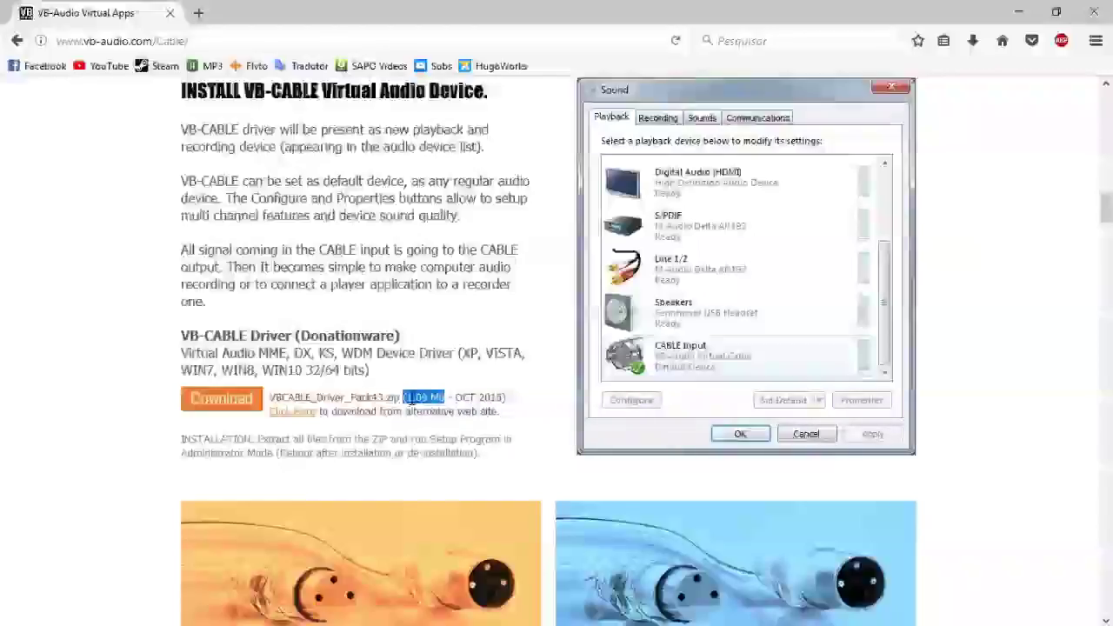
Step: Switch to OBS and open the Windows recording devices (Dispositivos de gravação)
{"action": "key", "text": "alt+Tab"}
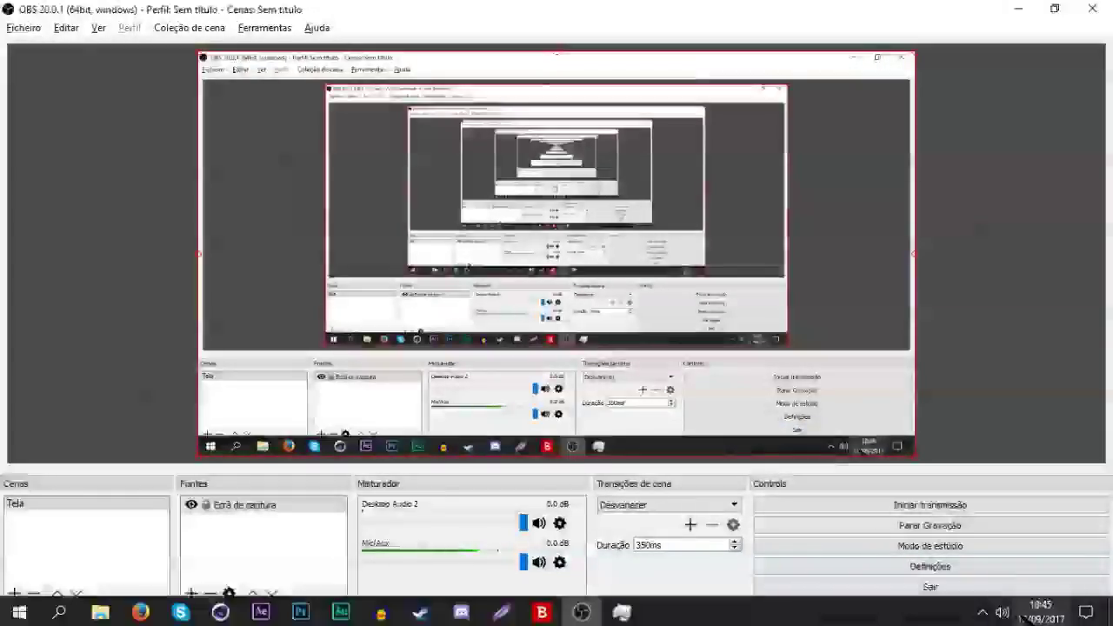
{"action": "right_click", "coordinate": [1003, 613]}
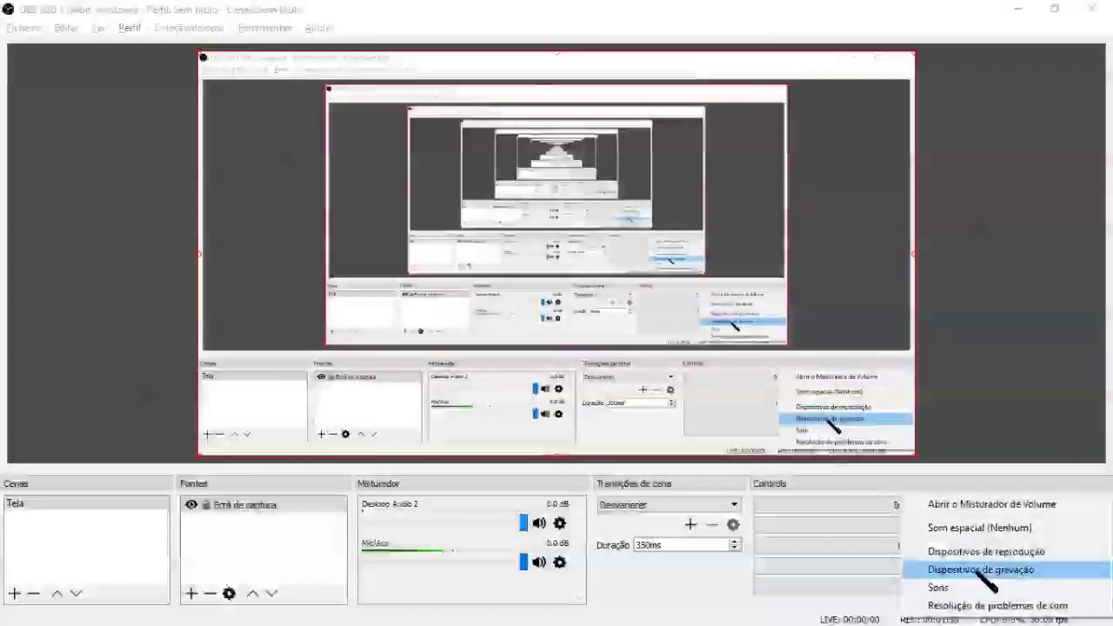
{"action": "left_click", "coordinate": [981, 572]}
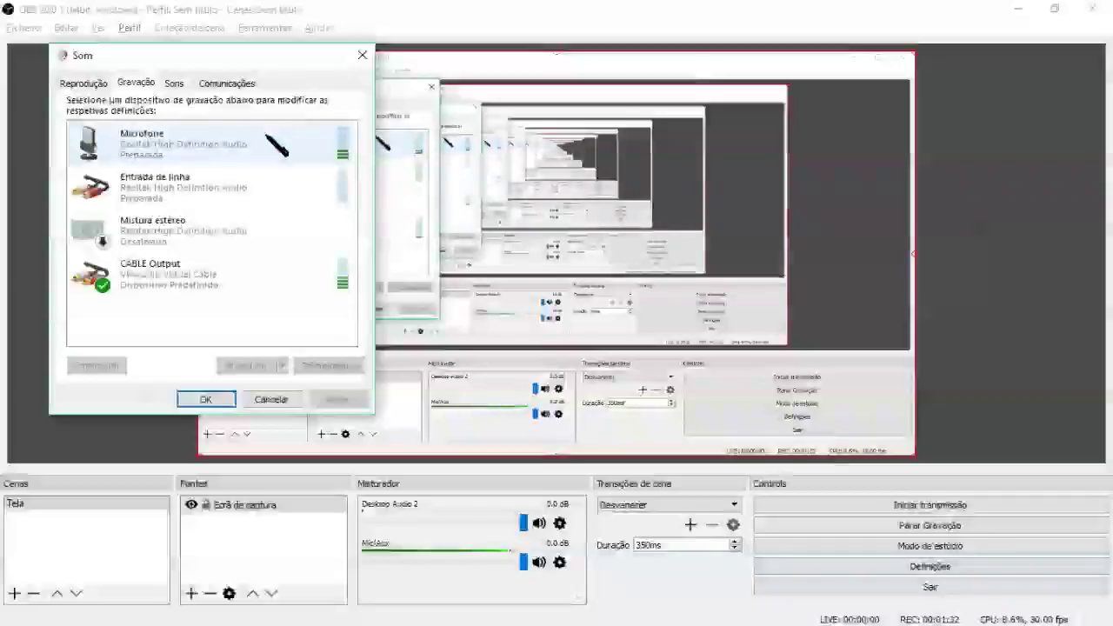
Step: Examine the device options for Microfone and CABLE Output in the recording list and close the Sound dialog
{"action": "right_click", "coordinate": [172, 145]}
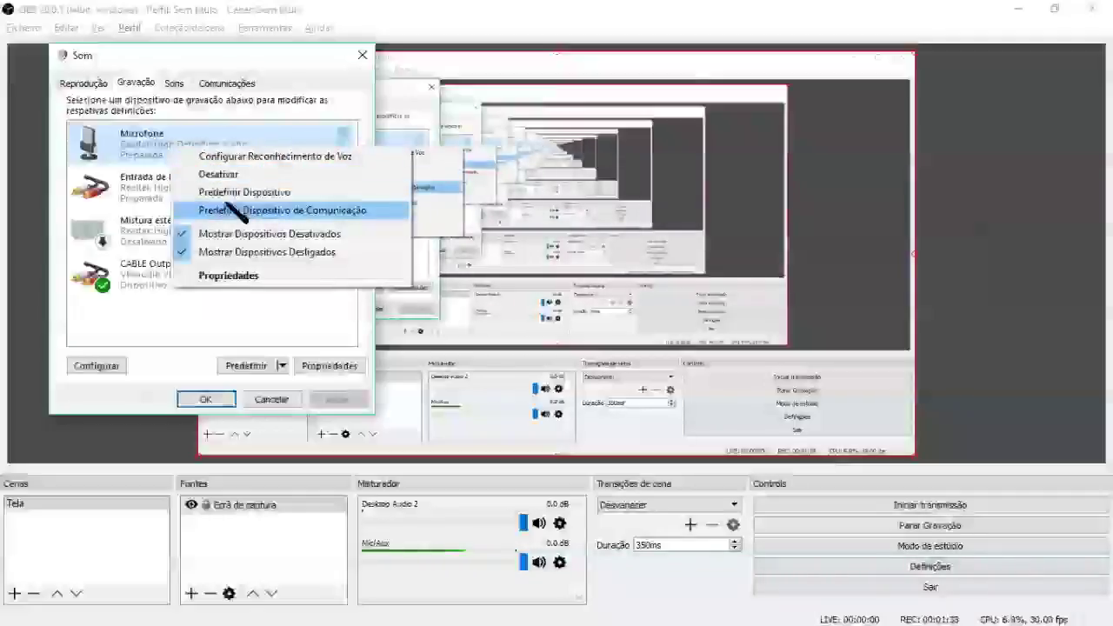
{"action": "left_click", "coordinate": [146, 145]}
{"action": "right_click", "coordinate": [169, 137]}
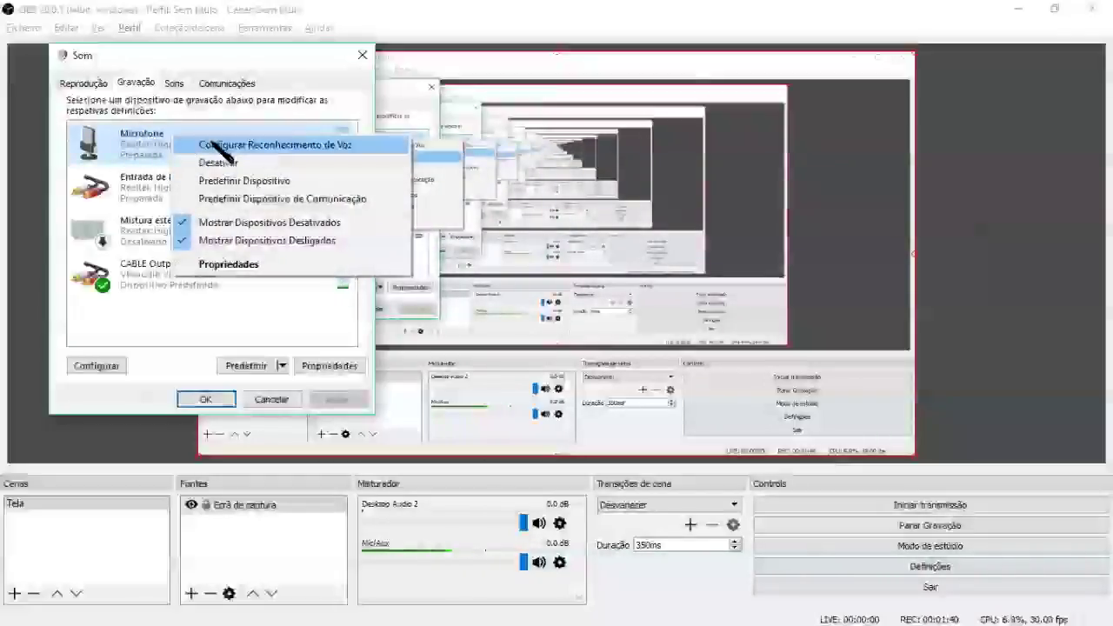
{"action": "left_click", "coordinate": [105, 145]}
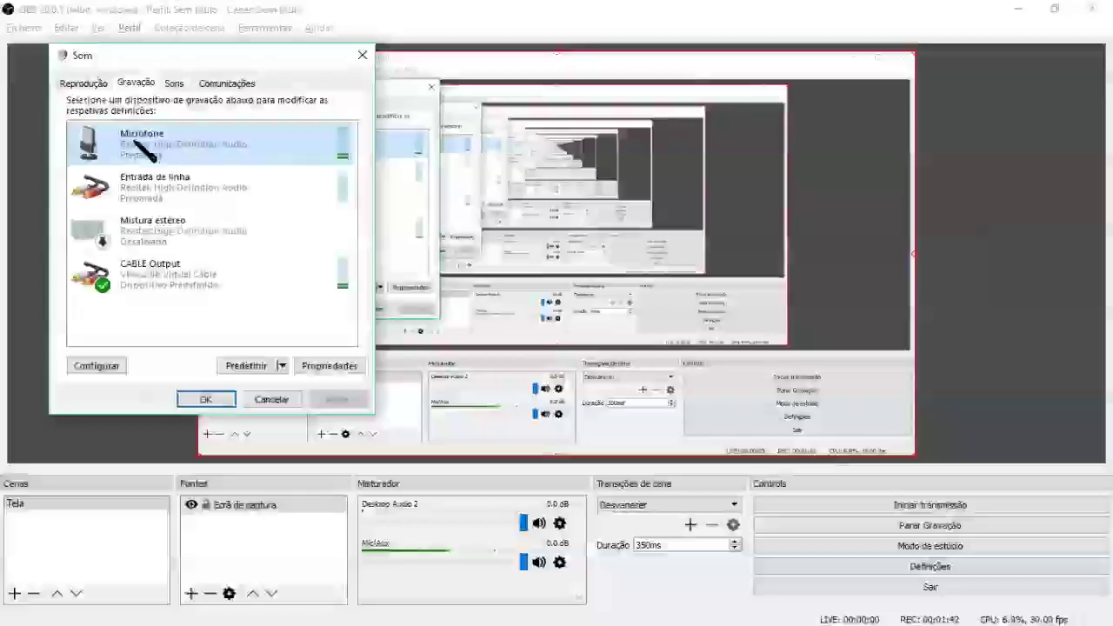
{"action": "left_click", "coordinate": [178, 265]}
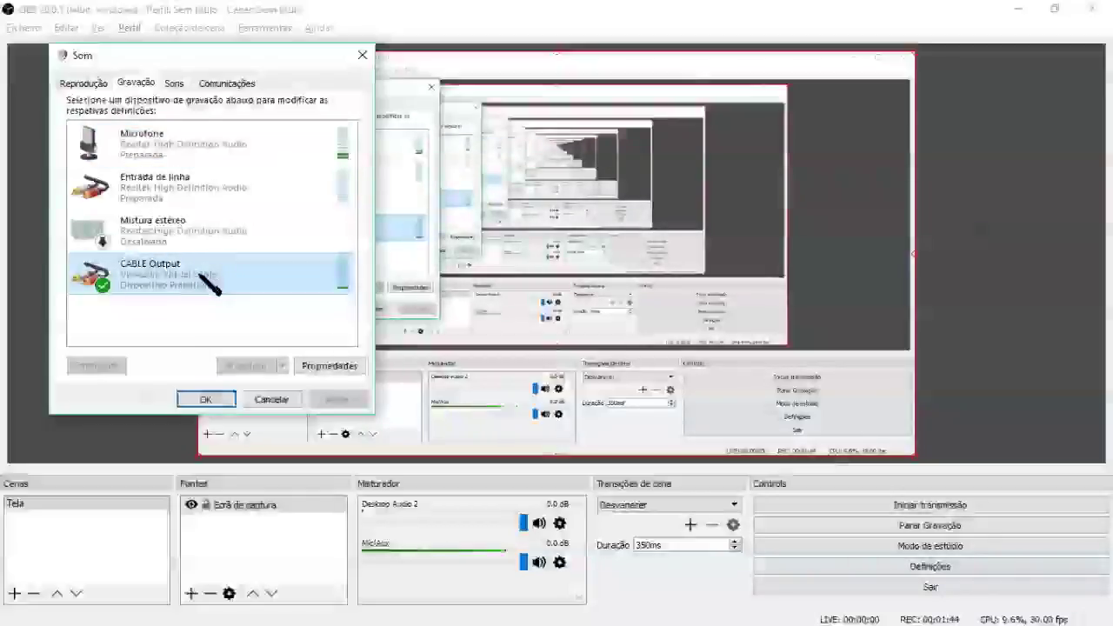
{"action": "right_click", "coordinate": [209, 280]}
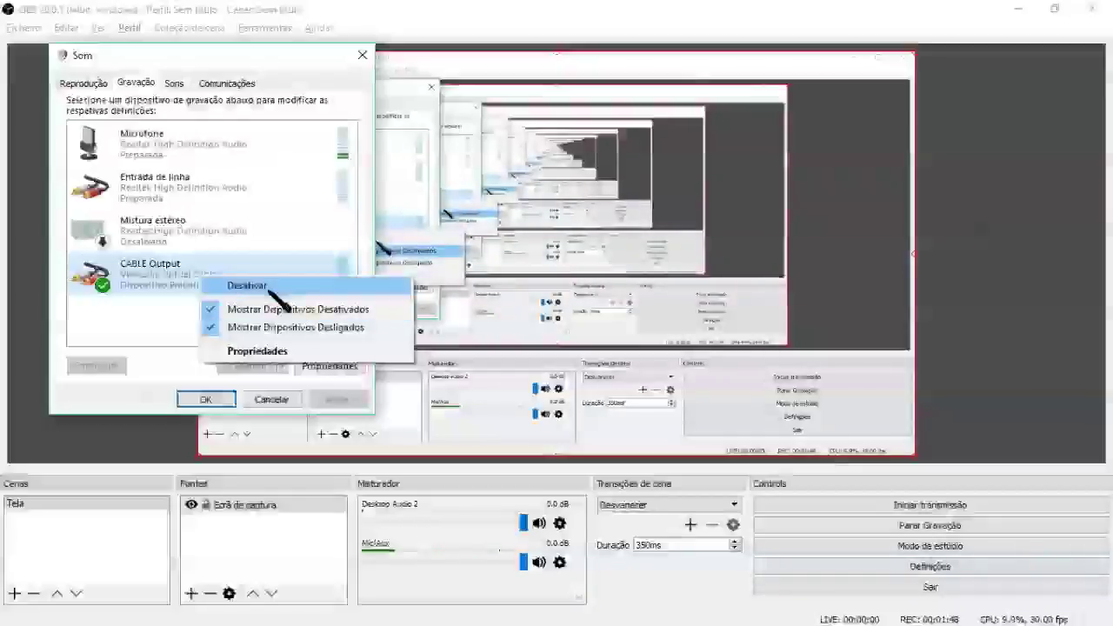
{"action": "left_click", "coordinate": [218, 399]}
{"action": "left_click", "coordinate": [218, 399]}
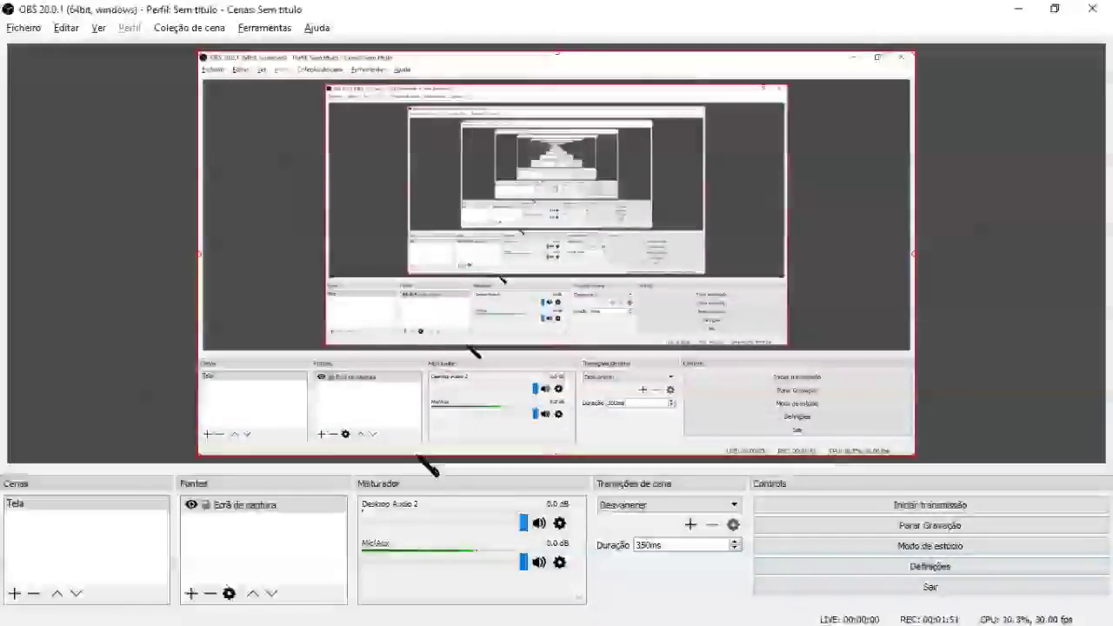
Step: Switch to Adobe Audition and check the first track's audio input options without changing them
{"action": "mouse_move", "coordinate": [387, 614]}
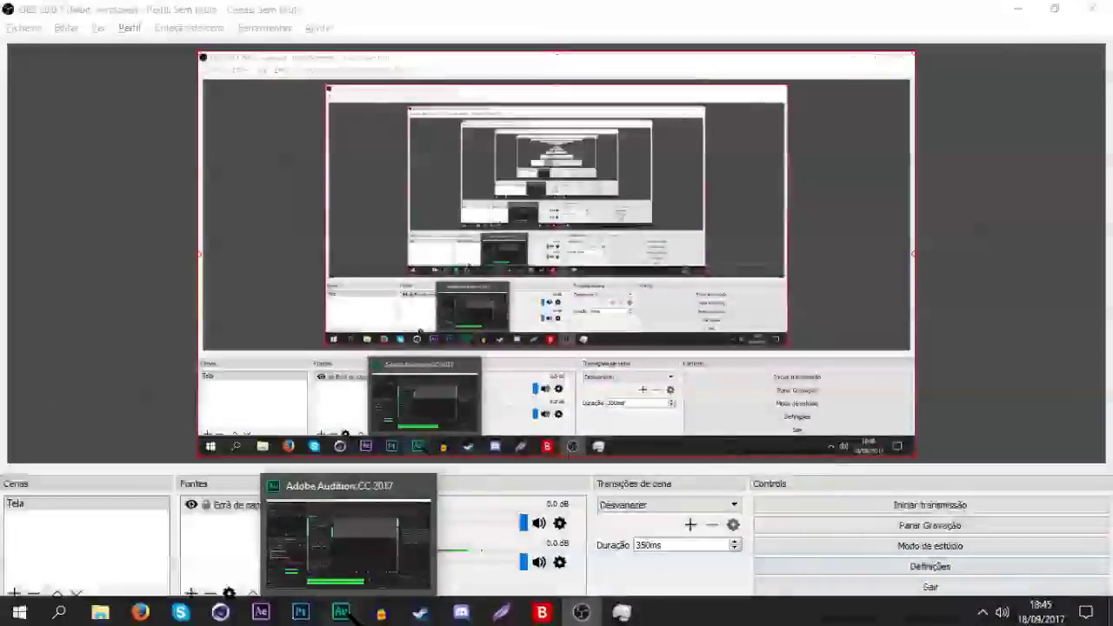
{"action": "left_click", "coordinate": [341, 612]}
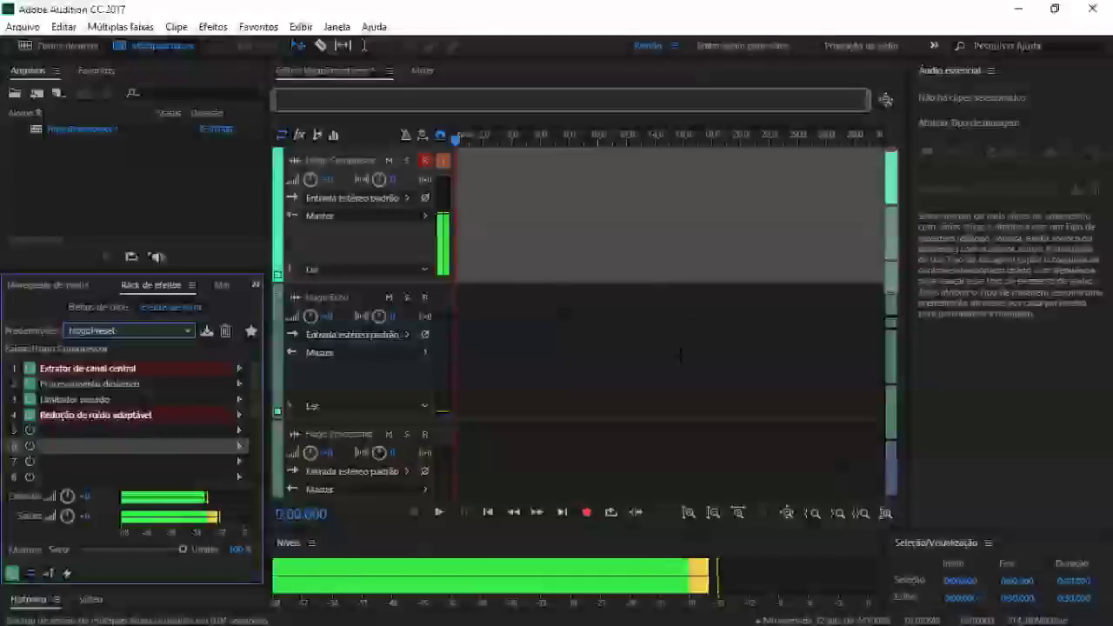
{"action": "left_click", "coordinate": [353, 203]}
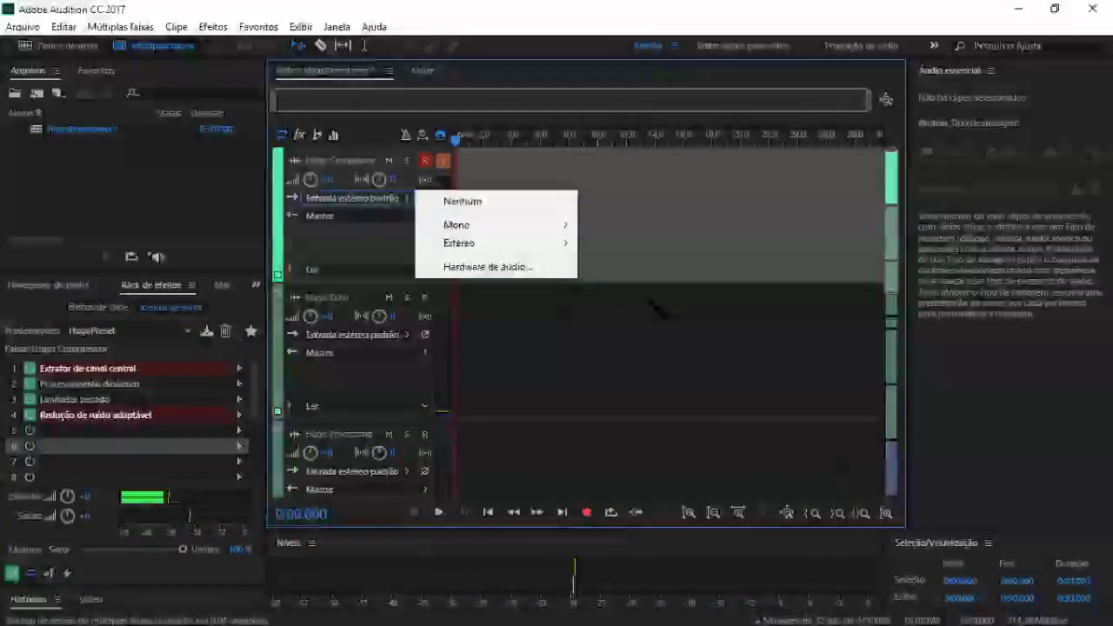
{"action": "left_click", "coordinate": [658, 356]}
Step: Look through the multitrack session's tracks, compare the Compressor and Echo effects racks, and reselect the Compressor track
{"action": "scroll", "coordinate": [656, 355], "scroll_direction": "down", "scroll_amount": 1}
{"action": "scroll", "coordinate": [657, 355], "scroll_direction": "down", "scroll_amount": 5}
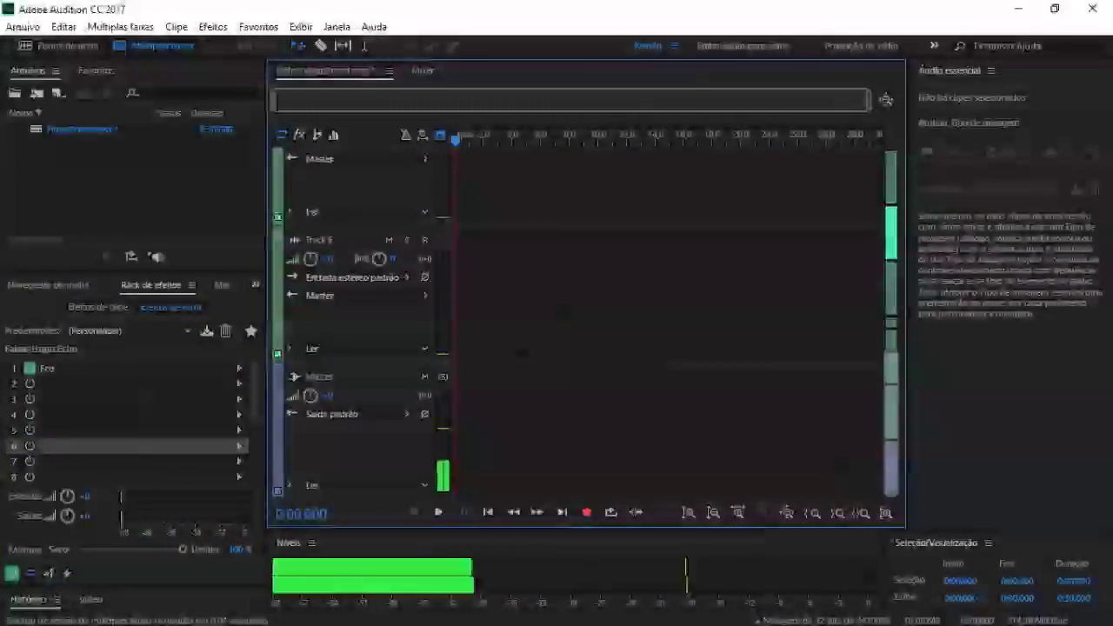
{"action": "scroll", "coordinate": [356, 270], "scroll_direction": "down", "scroll_amount": 3}
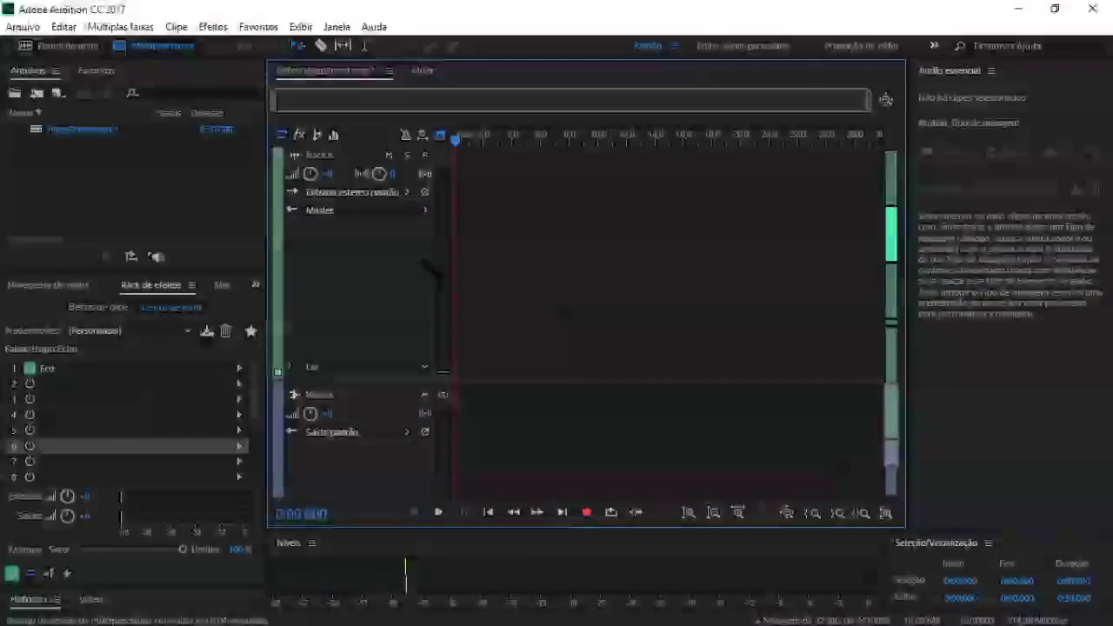
{"action": "scroll", "coordinate": [382, 291], "scroll_direction": "up", "scroll_amount": 3}
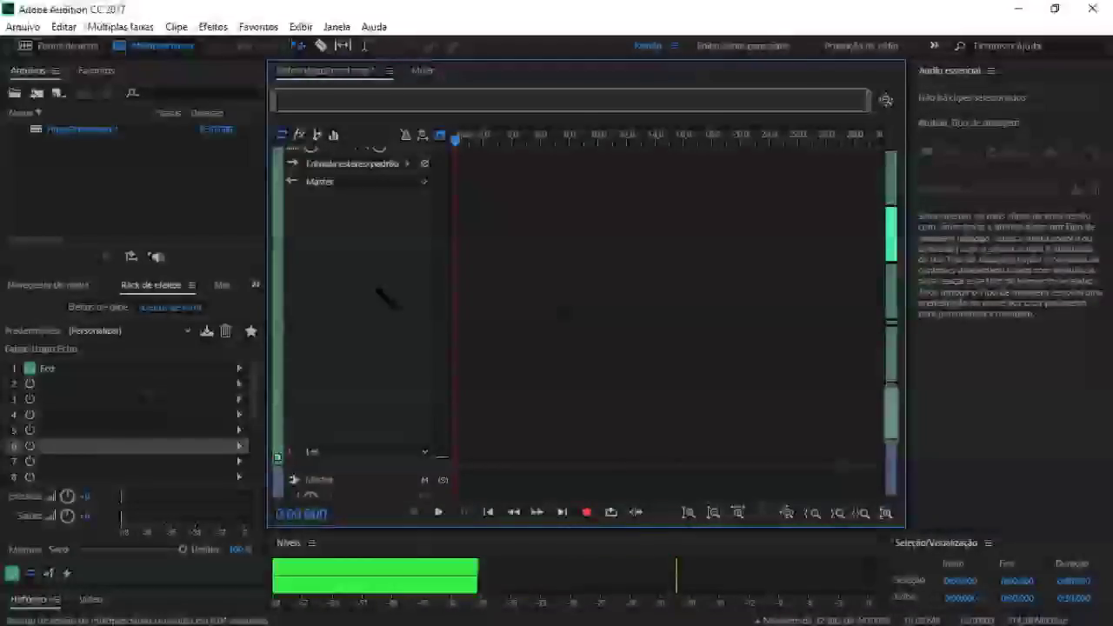
{"action": "scroll", "coordinate": [311, 277], "scroll_direction": "up", "scroll_amount": 3}
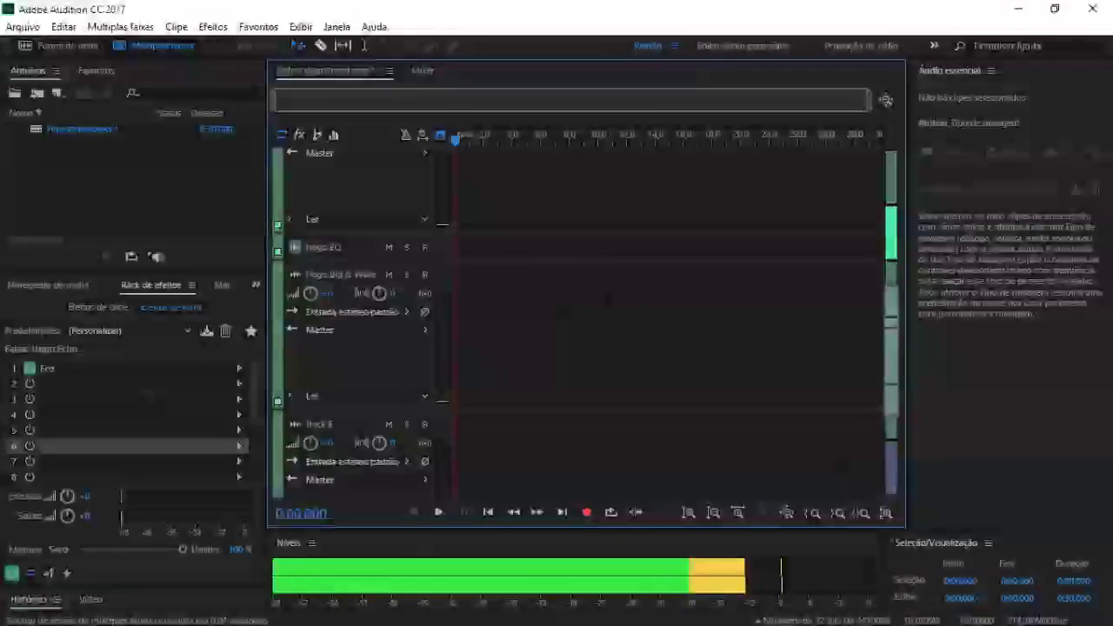
{"action": "scroll", "coordinate": [374, 231], "scroll_direction": "down", "scroll_amount": 4}
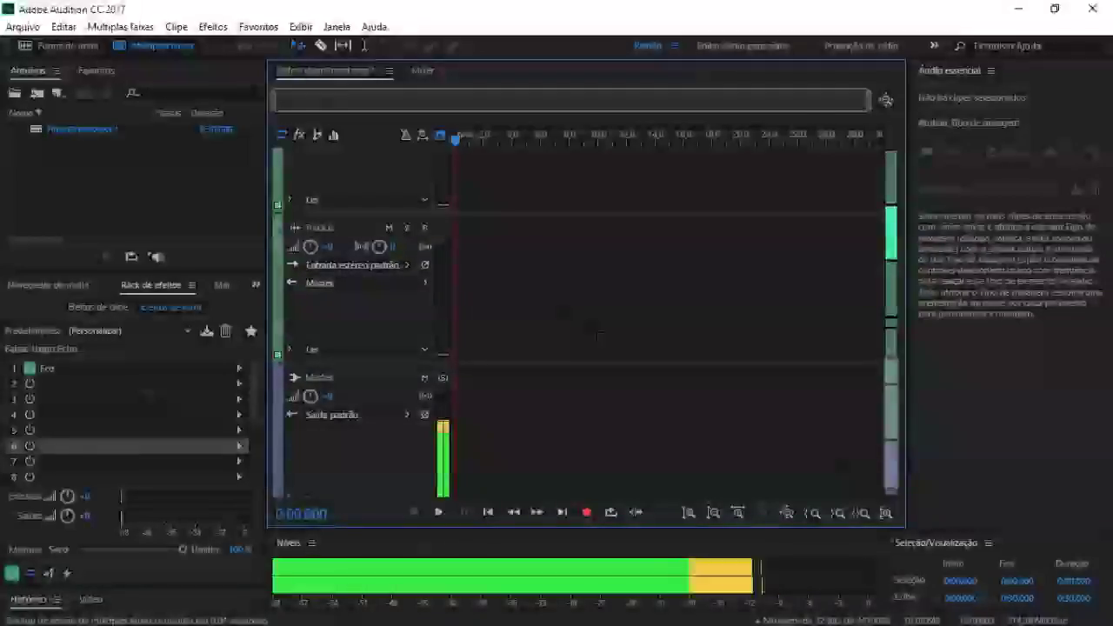
{"action": "scroll", "coordinate": [604, 333], "scroll_direction": "up", "scroll_amount": 2}
{"action": "scroll", "coordinate": [604, 334], "scroll_direction": "up", "scroll_amount": 3}
{"action": "left_click", "coordinate": [409, 250]}
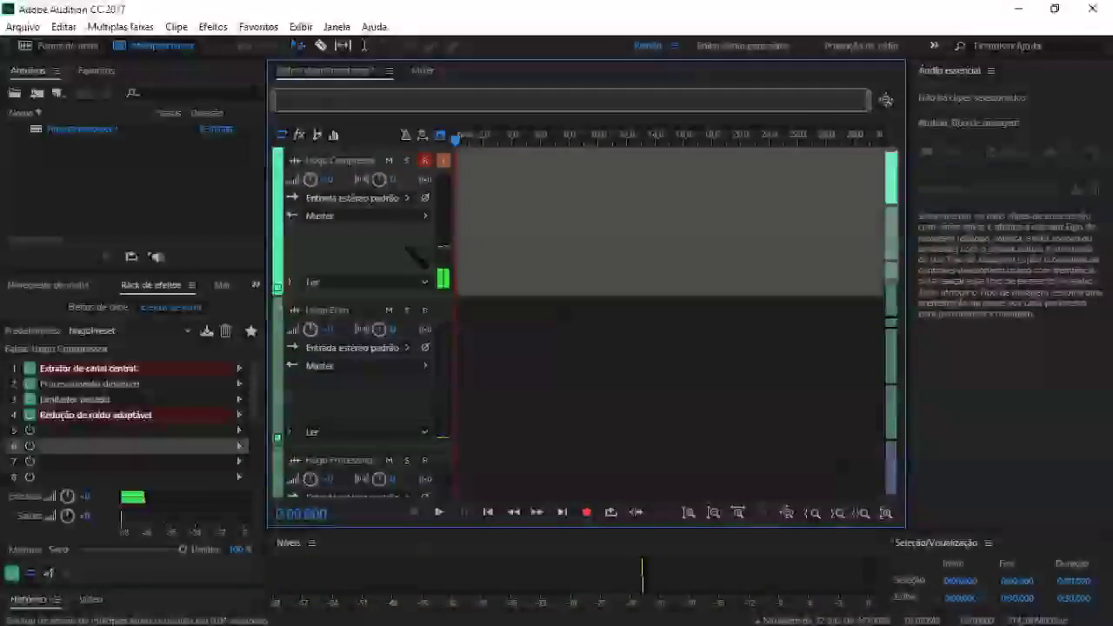
{"action": "left_click", "coordinate": [376, 383]}
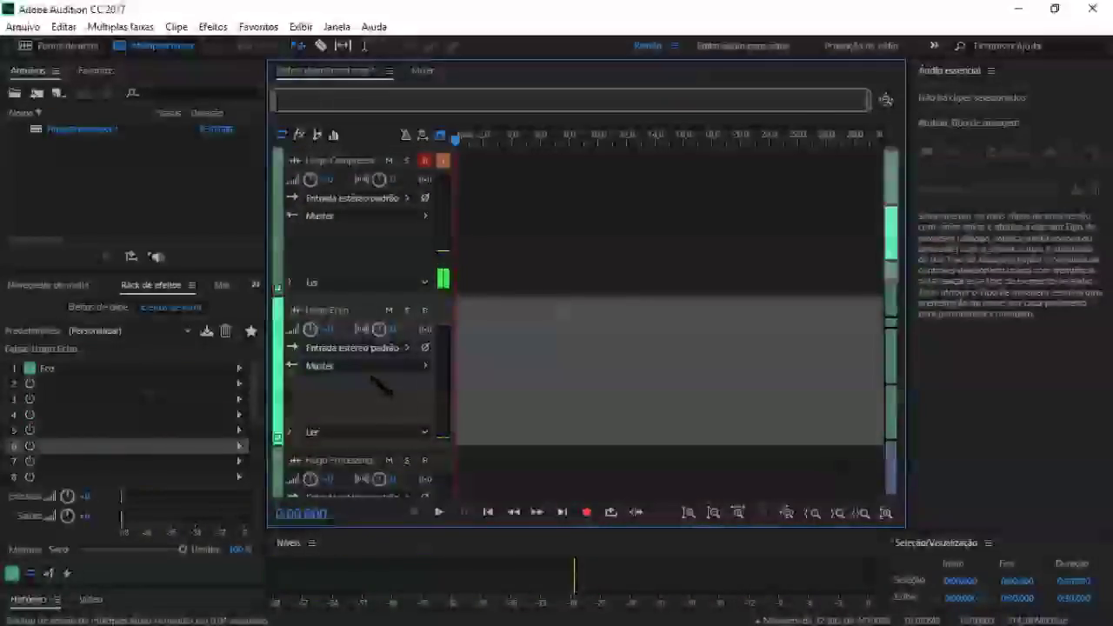
{"action": "left_click", "coordinate": [369, 244]}
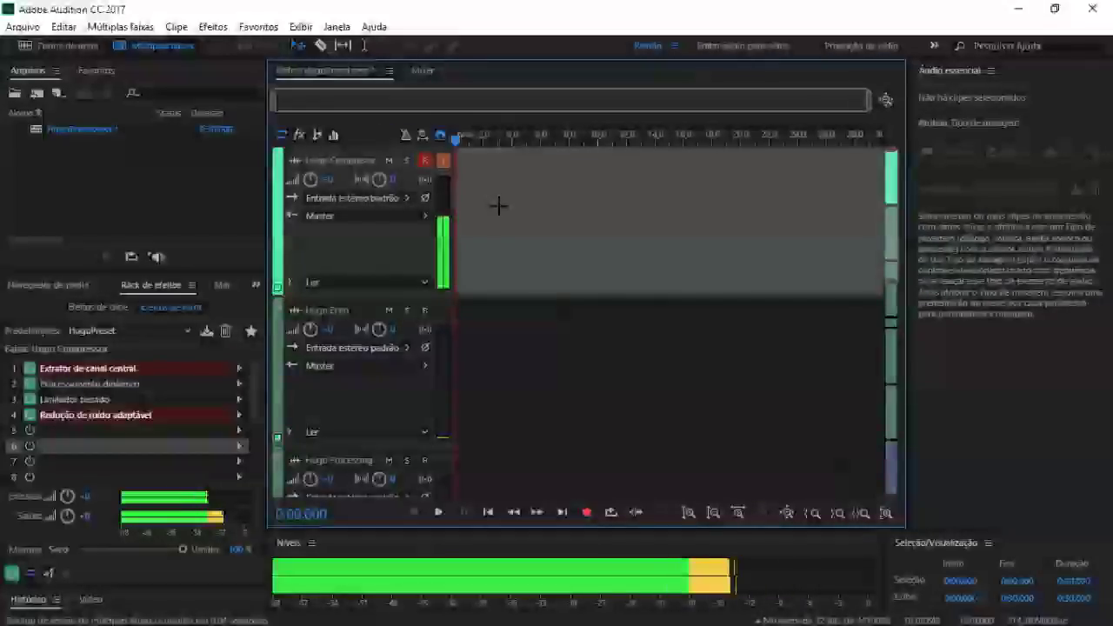
Step: Examine the Compressor track's stereo input sources and its output routing options
{"action": "left_click", "coordinate": [376, 200]}
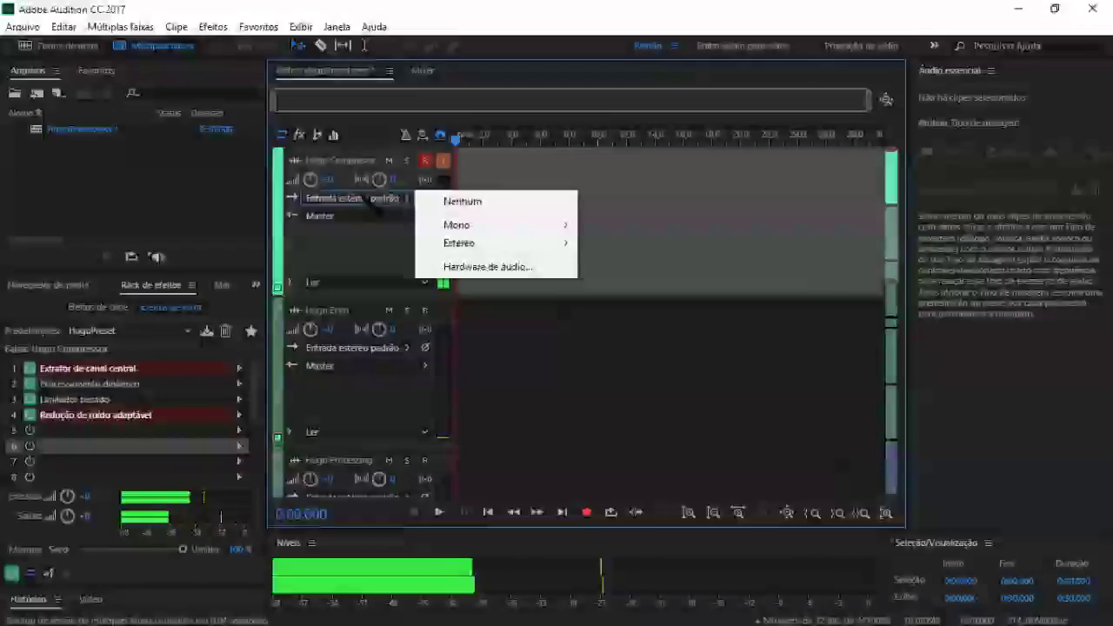
{"action": "mouse_move", "coordinate": [512, 244]}
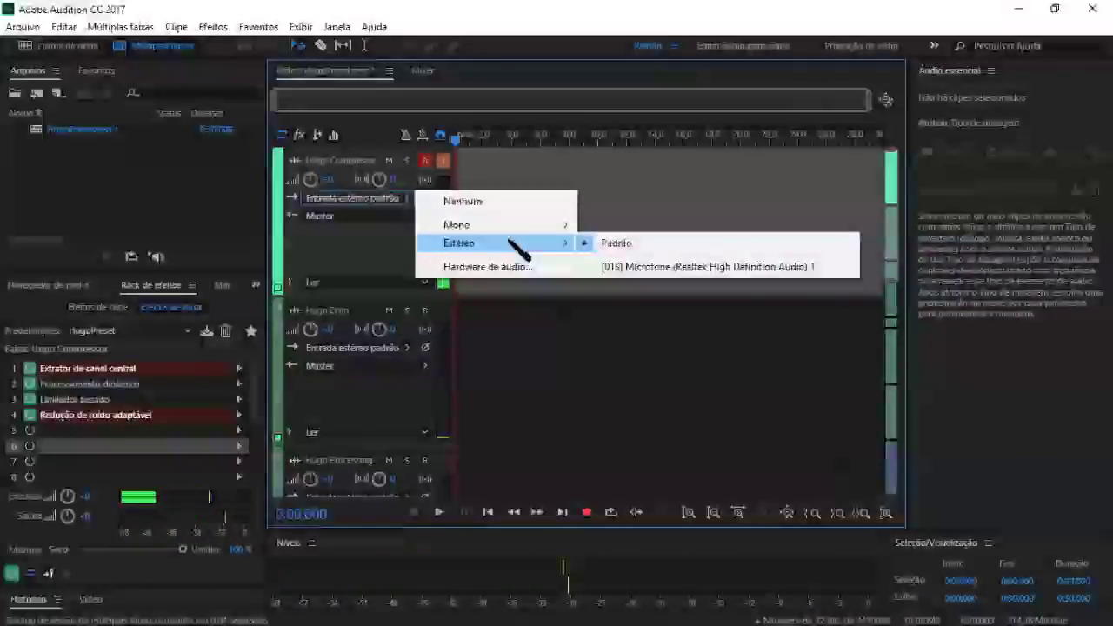
{"action": "left_click", "coordinate": [352, 219]}
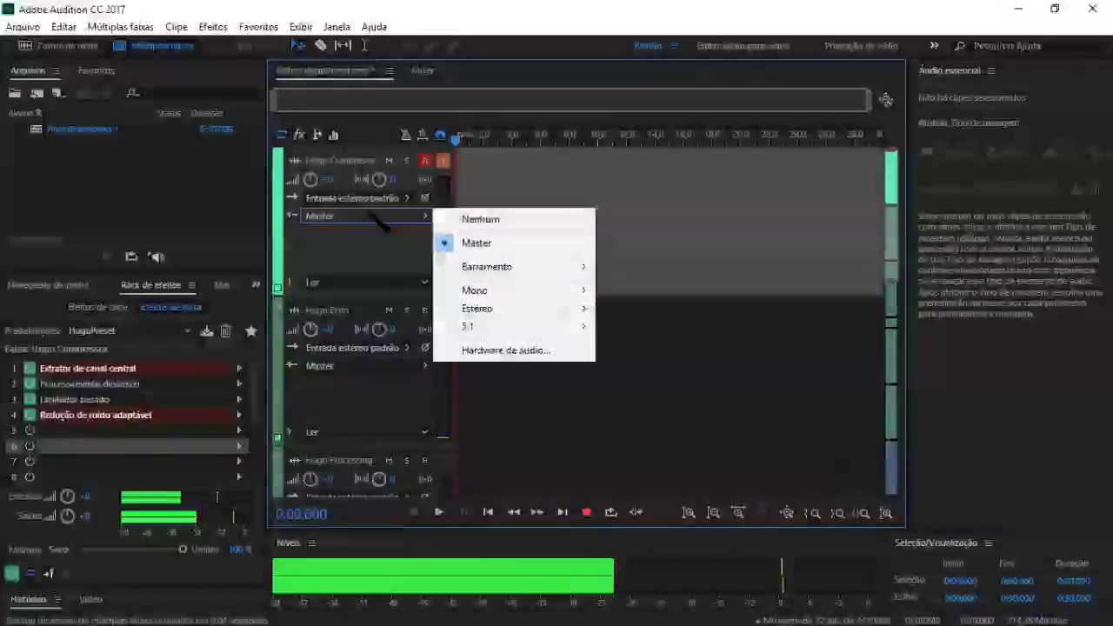
Step: Open the audio hardware preferences from the track's output options, check the latency setting and accept the dialog
{"action": "left_click", "coordinate": [524, 356]}
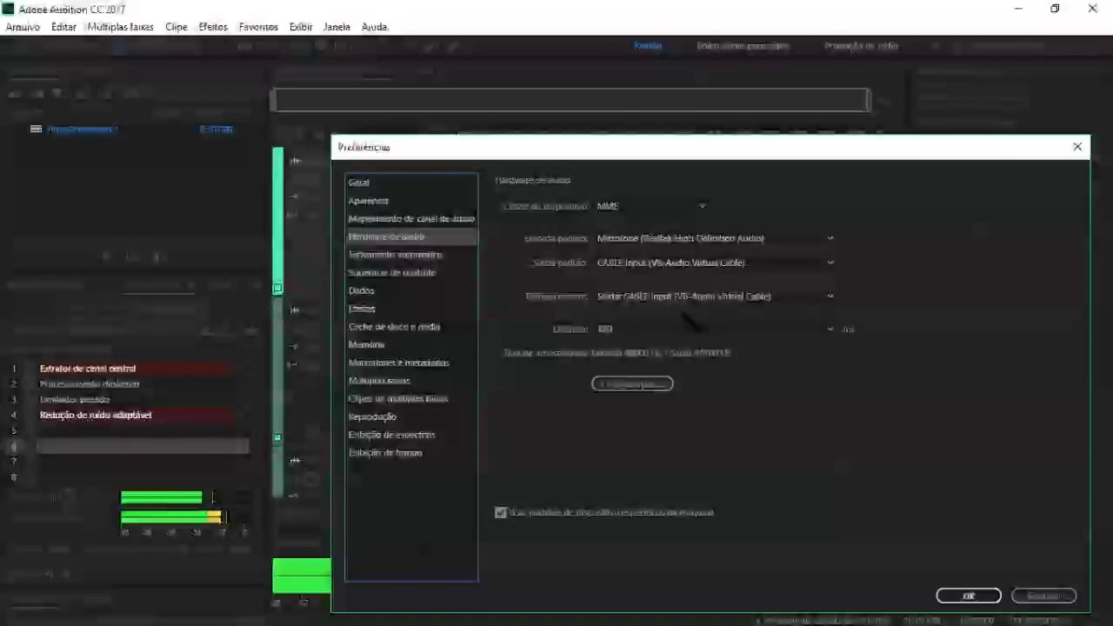
{"action": "left_click", "coordinate": [670, 341]}
{"action": "left_click", "coordinate": [798, 418]}
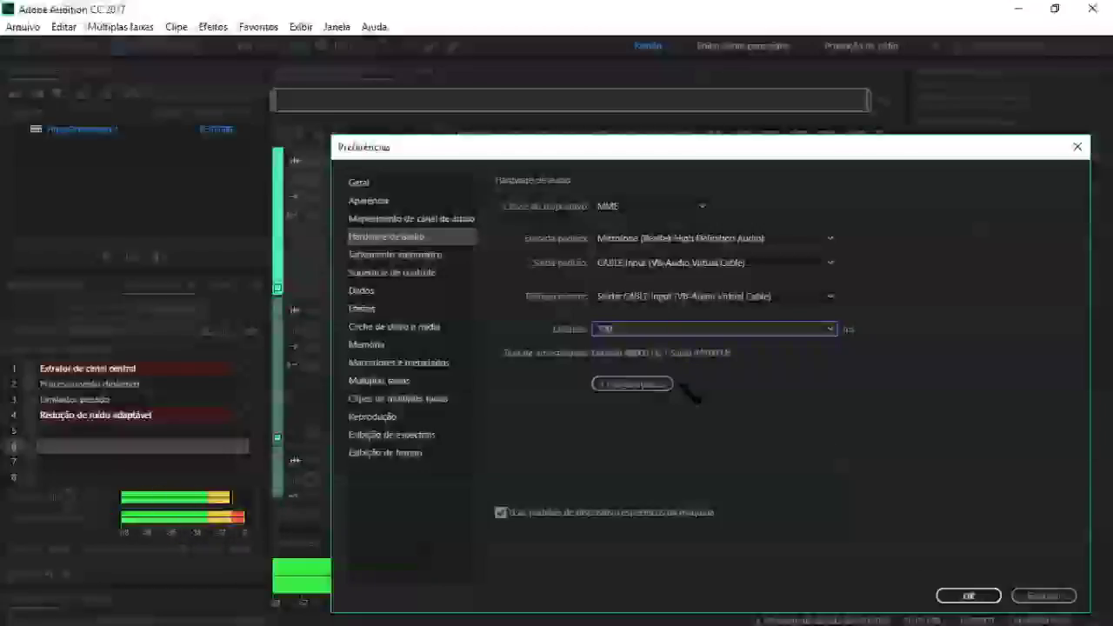
{"action": "left_click", "coordinate": [967, 596]}
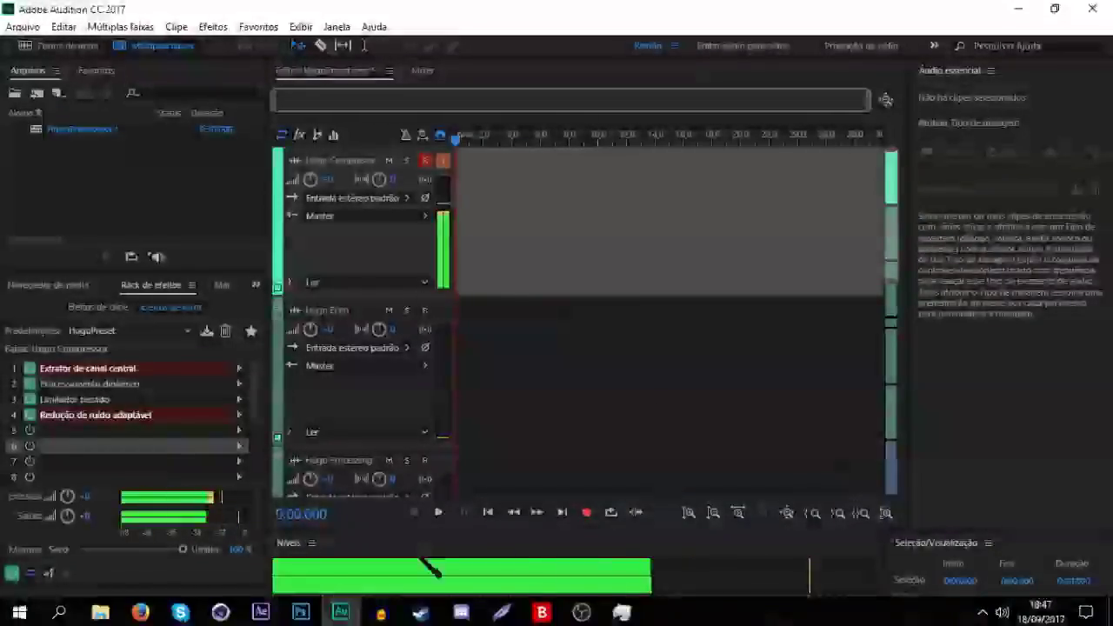
Step: Select the empty fifth effects rack slot and switch to Audacity
{"action": "mouse_move", "coordinate": [341, 614]}
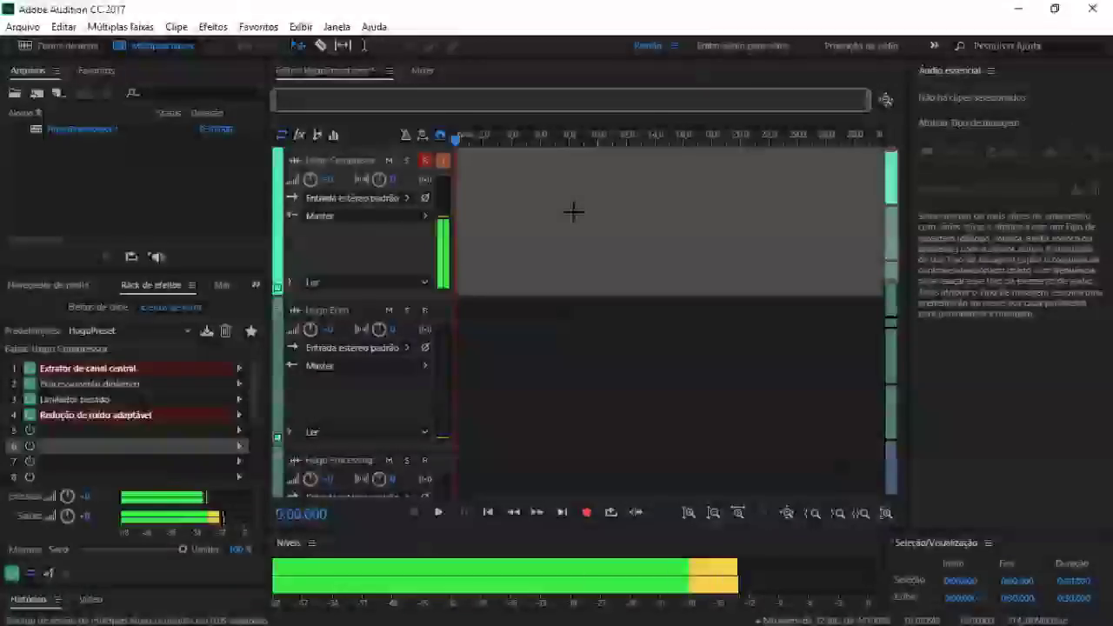
{"action": "mouse_move", "coordinate": [1018, 623]}
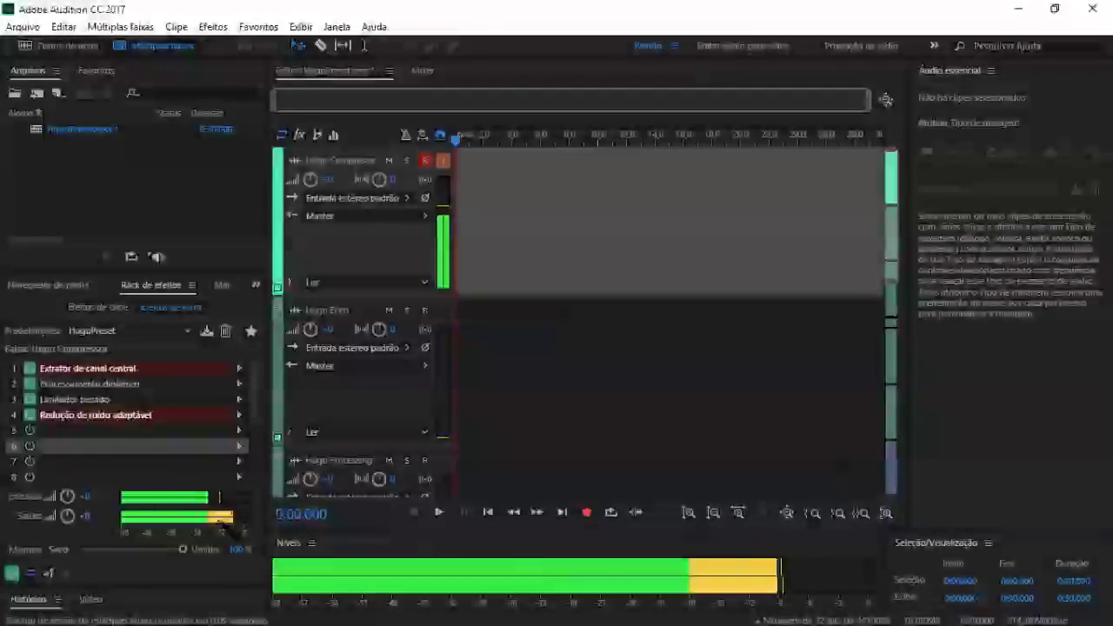
{"action": "left_click", "coordinate": [195, 429]}
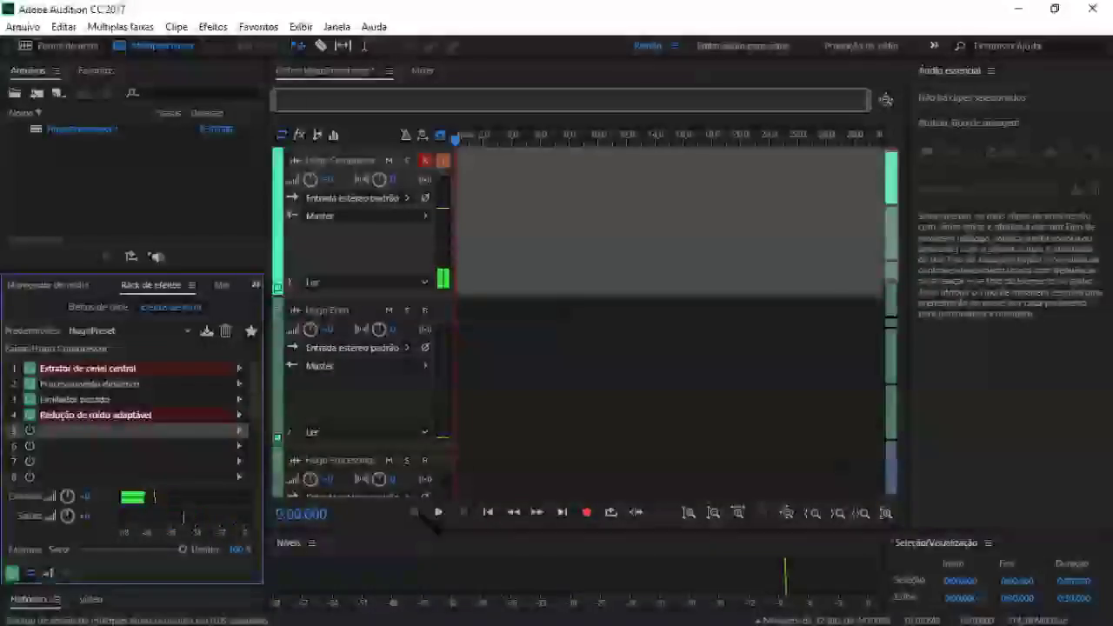
{"action": "mouse_move", "coordinate": [381, 612]}
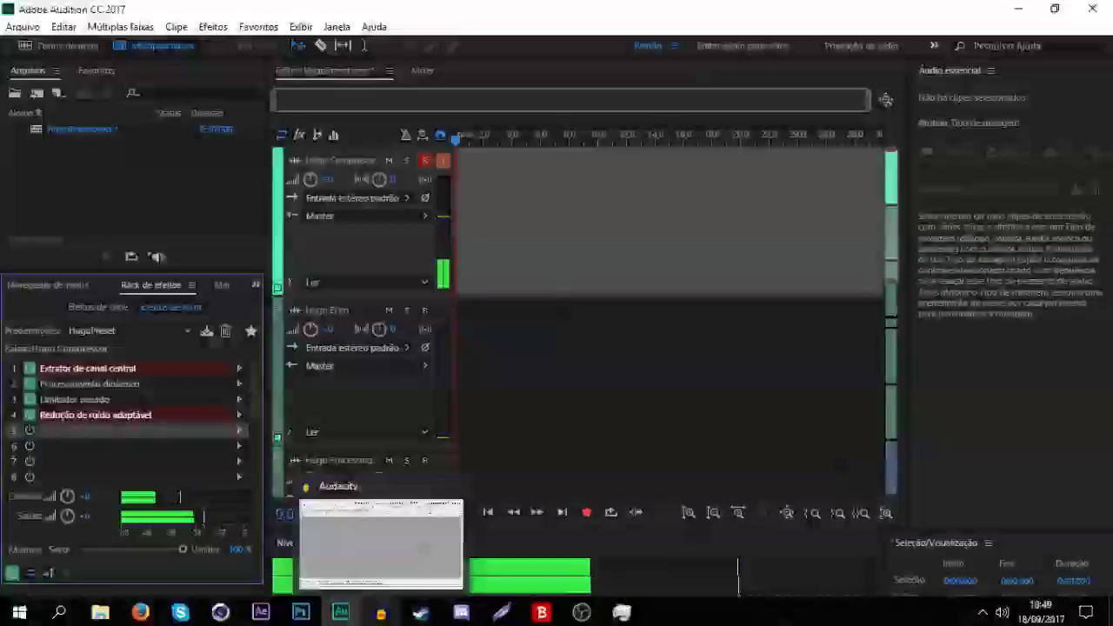
{"action": "left_click", "coordinate": [381, 613]}
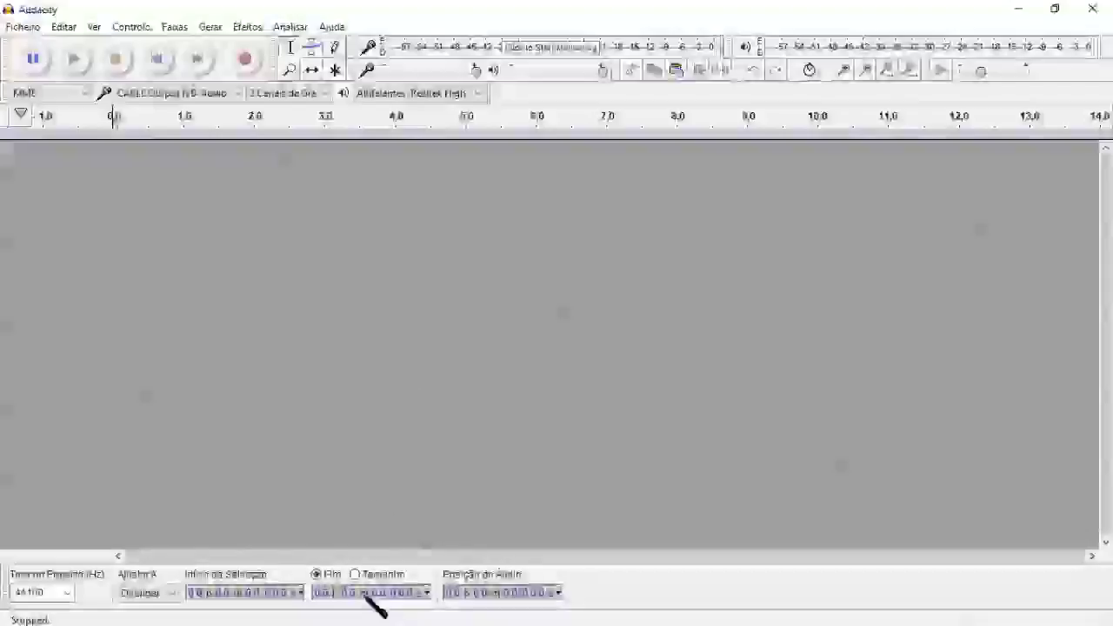
Step: Examine the available recording devices in Audacity's input device list, keeping CABLE Output (VB-Audio Virtual Cable) as the input
{"action": "mouse_move", "coordinate": [379, 611]}
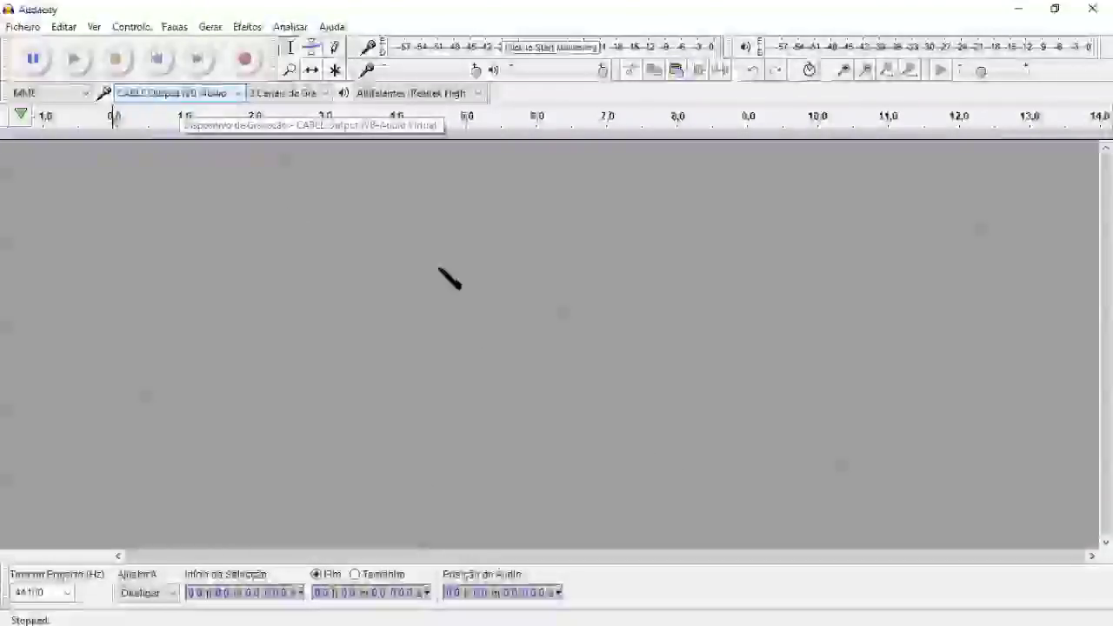
{"action": "mouse_move", "coordinate": [435, 622]}
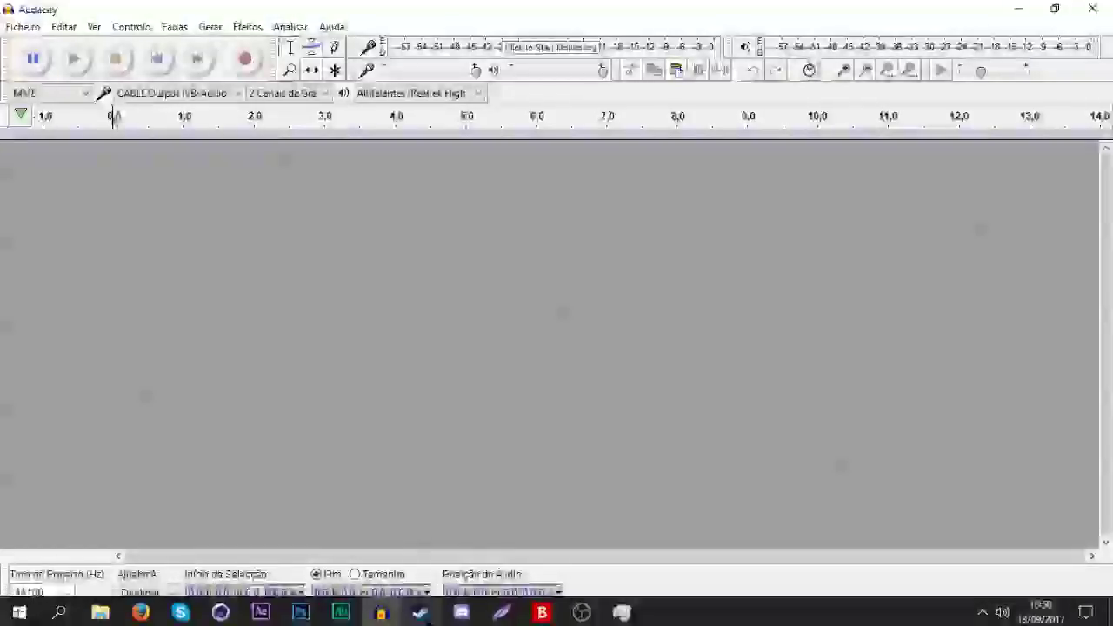
{"action": "left_click", "coordinate": [164, 94]}
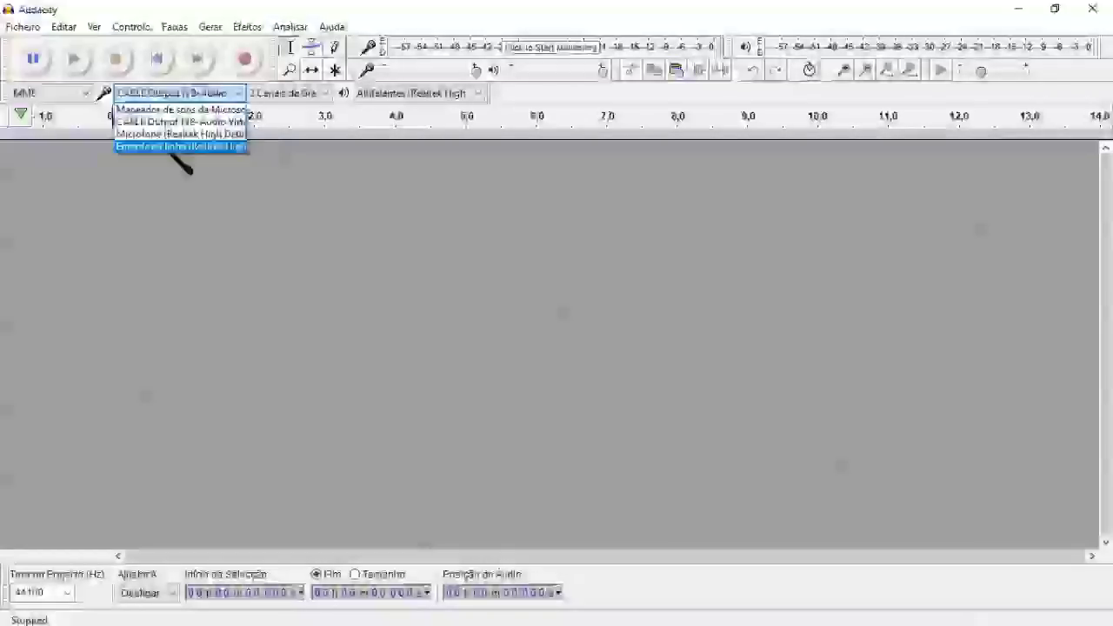
{"action": "left_click", "coordinate": [179, 174]}
{"action": "left_click", "coordinate": [187, 94]}
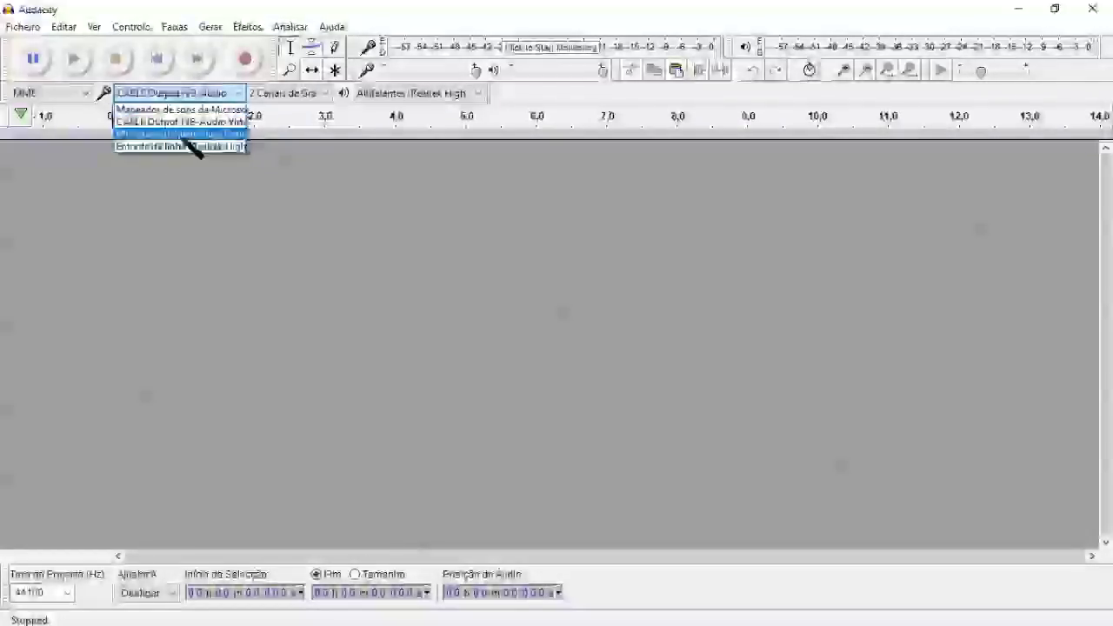
{"action": "left_click", "coordinate": [345, 251]}
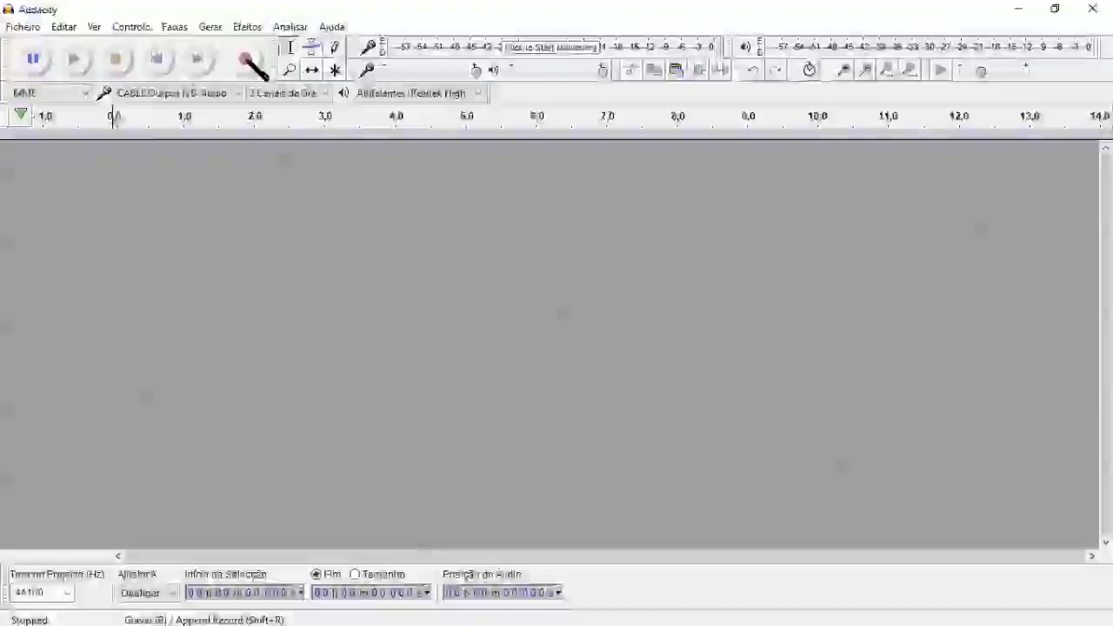
Step: Record a voice test of about 11 seconds through CABLE Output and play it back from near the start
{"action": "left_click", "coordinate": [244, 57]}
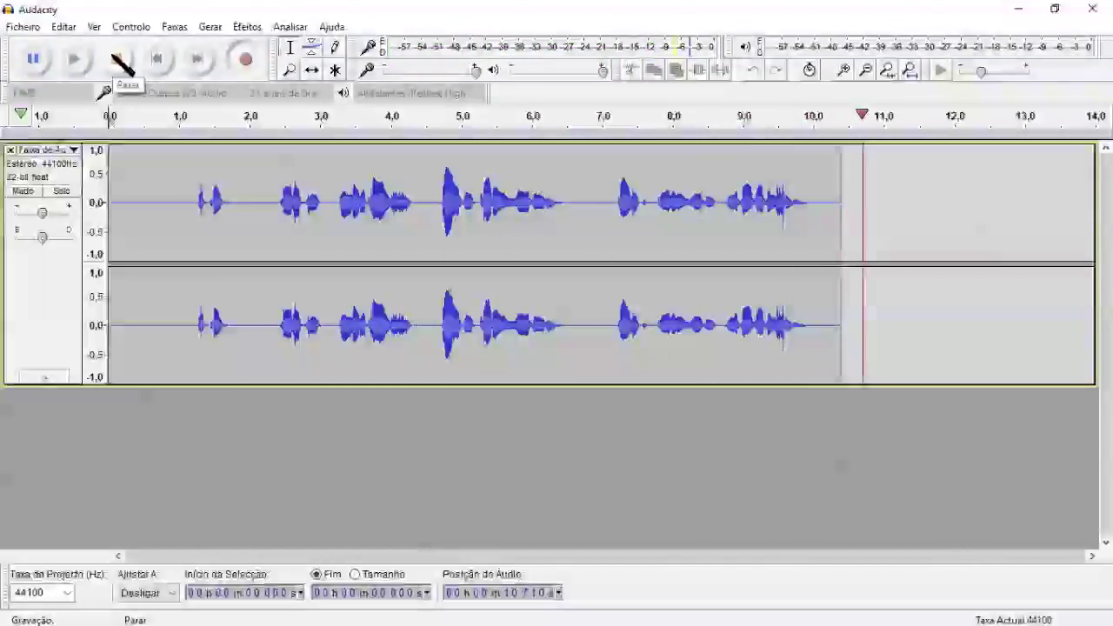
{"action": "left_click", "coordinate": [115, 58]}
{"action": "left_click", "coordinate": [119, 179]}
{"action": "left_click", "coordinate": [75, 57]}
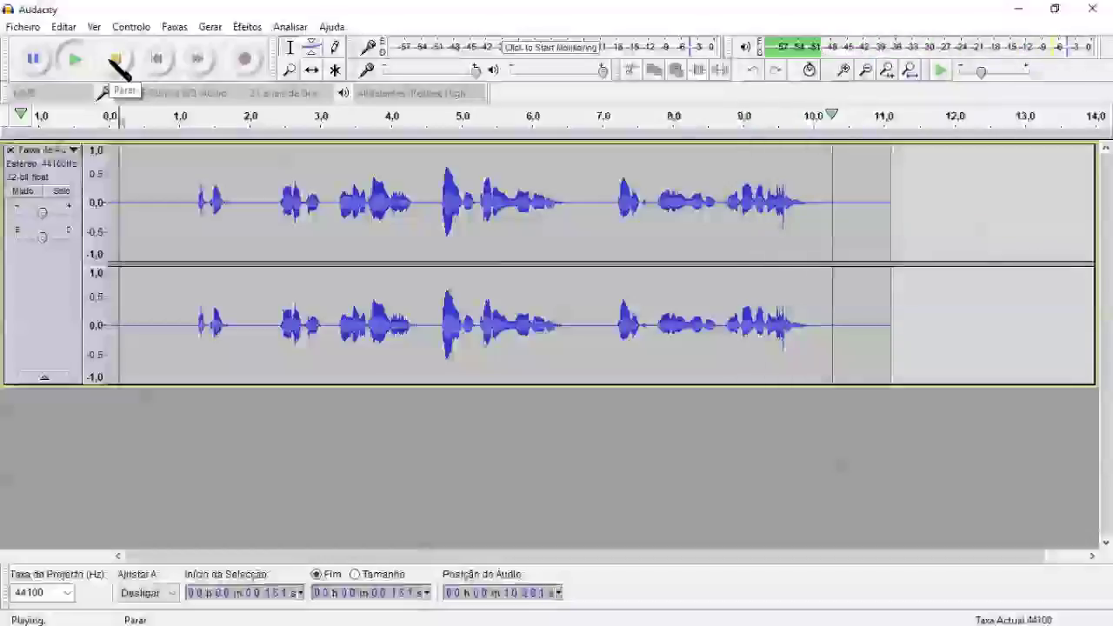
Step: Select the silent opening of the recording, from 0 to about 1.24 s, and capture it as the noise profile
{"action": "left_click", "coordinate": [150, 185]}
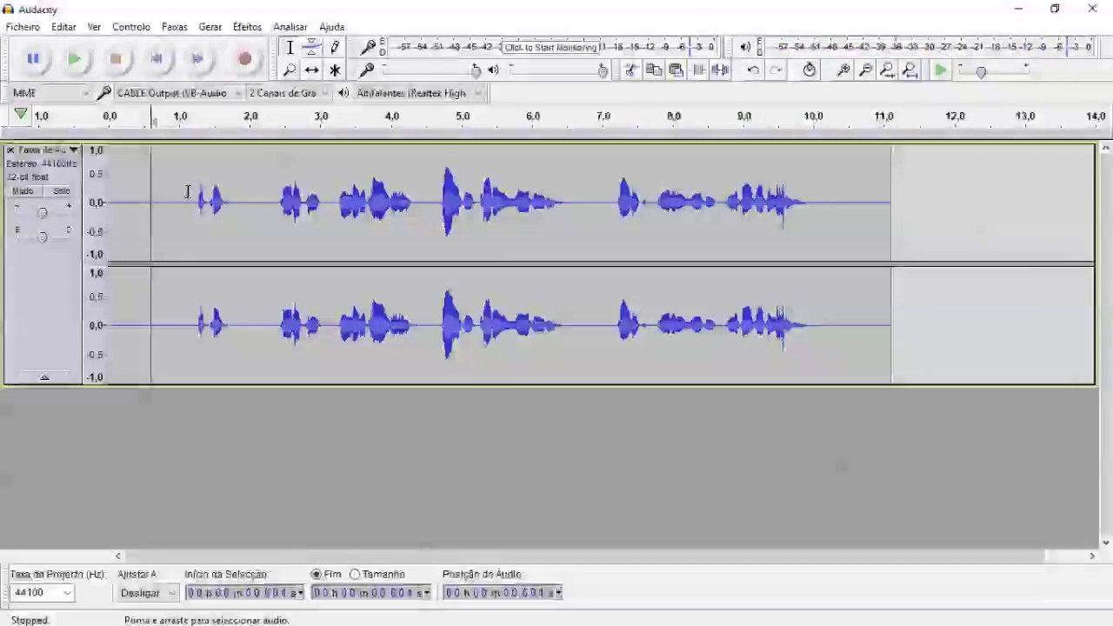
{"action": "mouse_move", "coordinate": [193, 187]}
{"action": "left_mouse_down"}
{"action": "mouse_move", "coordinate": [52, 213]}
{"action": "mouse_move", "coordinate": [103, 190]}
{"action": "left_mouse_up"}
{"action": "left_click", "coordinate": [224, 192]}
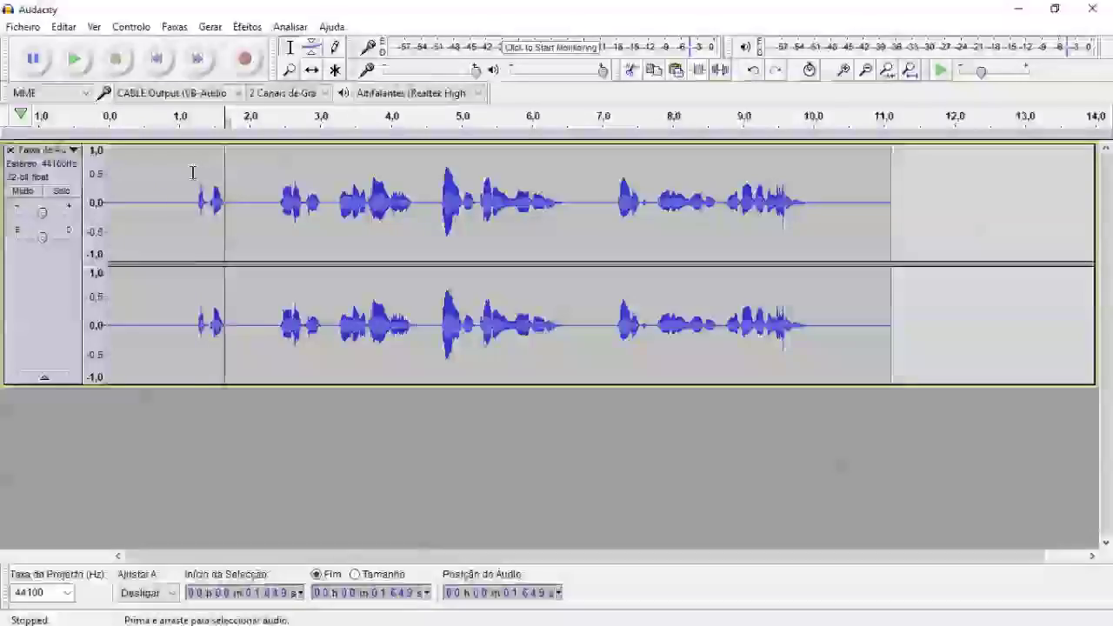
{"action": "left_click", "coordinate": [193, 171]}
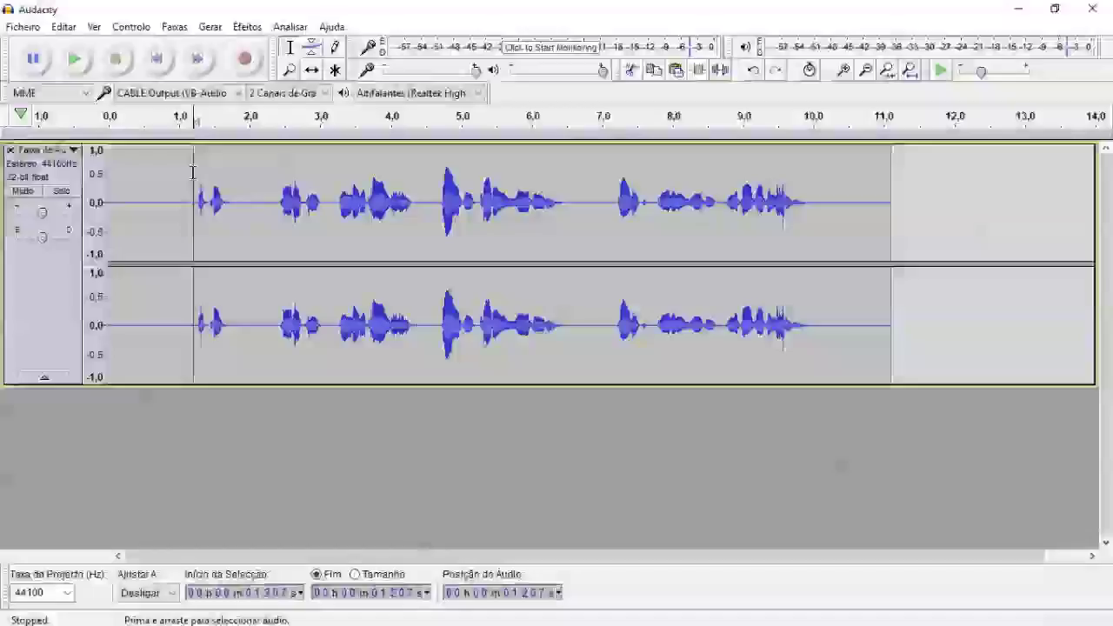
{"action": "left_click_drag", "start_coordinate": [189, 175], "coordinate": [110, 174]}
{"action": "left_click", "coordinate": [183, 174]}
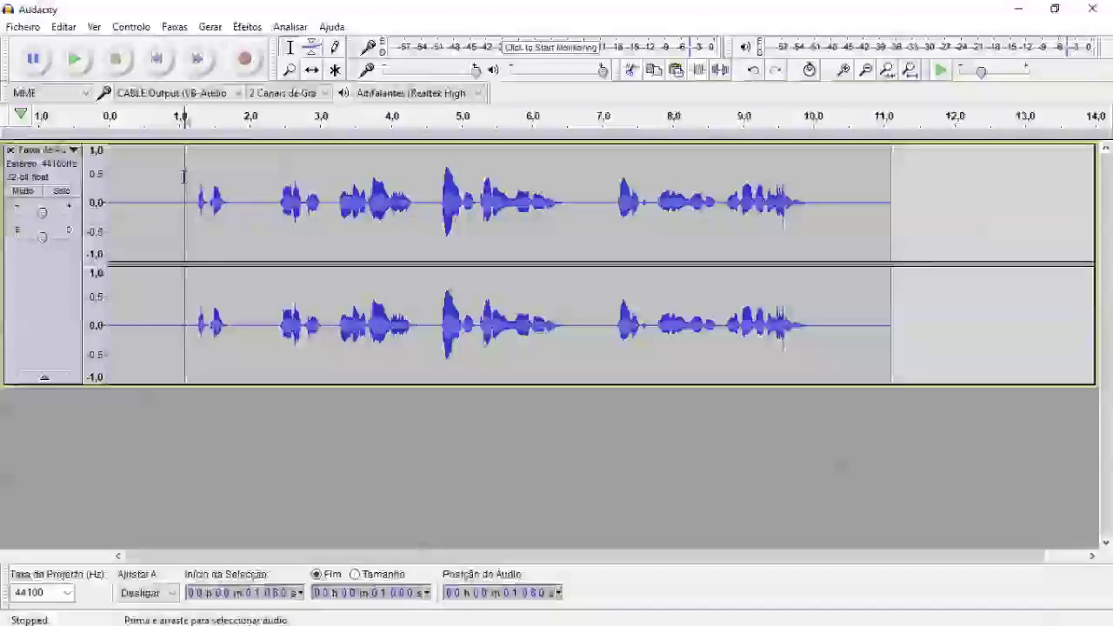
{"action": "left_click_drag", "start_coordinate": [193, 176], "coordinate": [109, 175]}
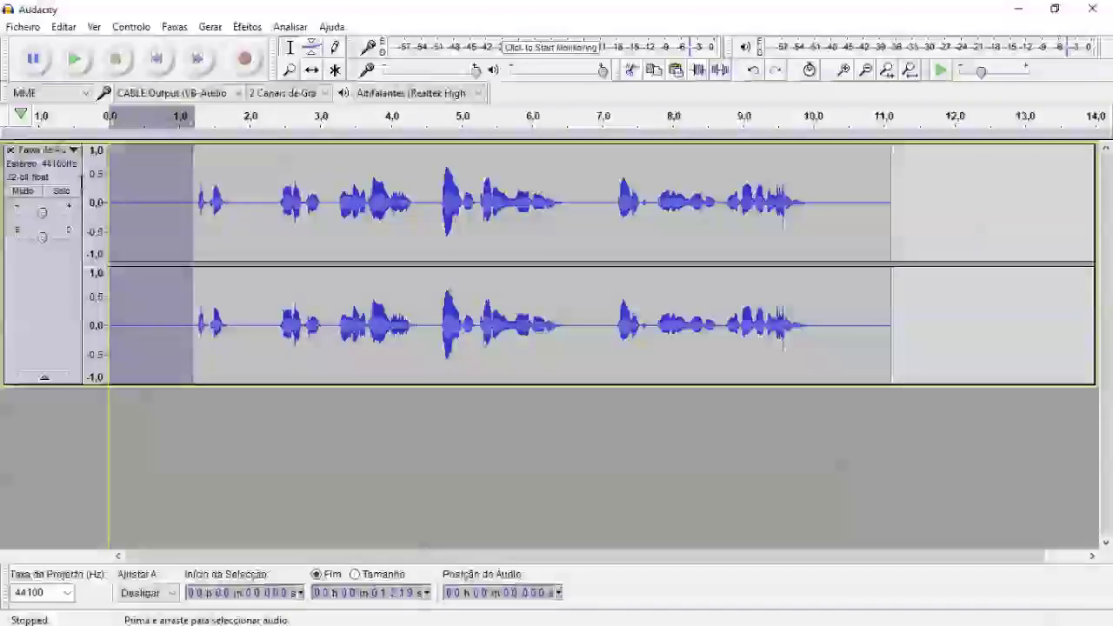
{"action": "left_click", "coordinate": [201, 167]}
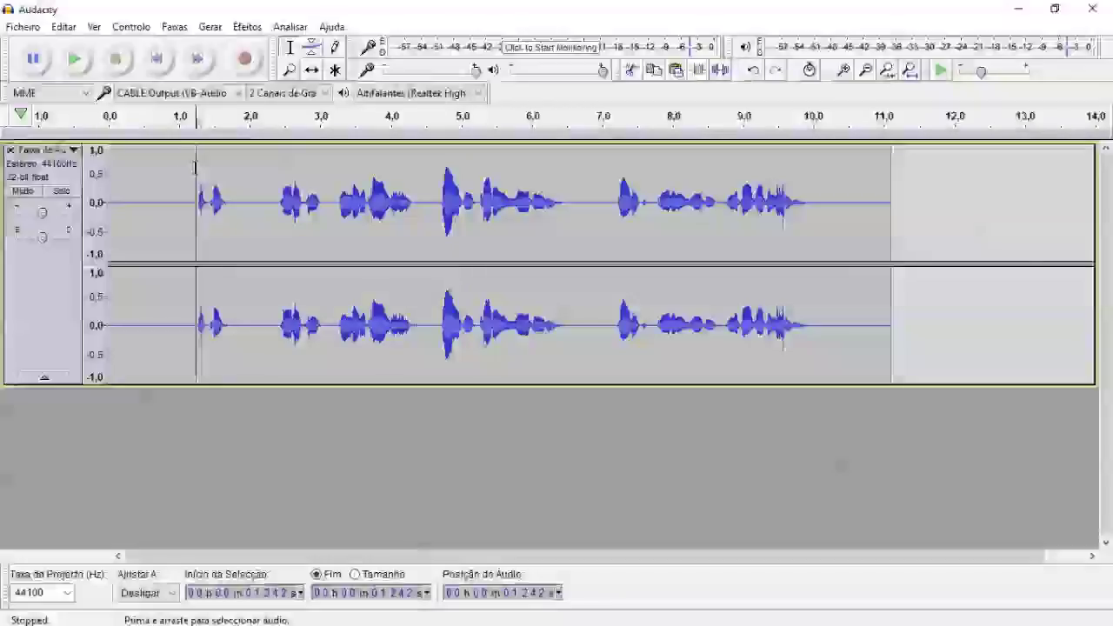
{"action": "left_click_drag", "start_coordinate": [195, 167], "coordinate": [109, 174]}
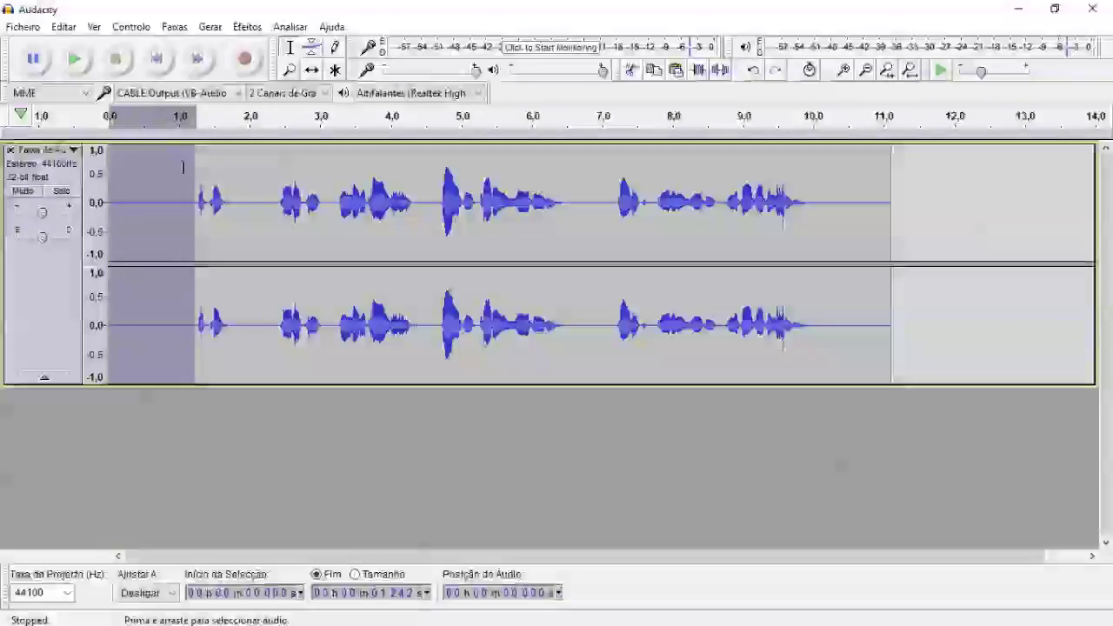
{"action": "left_click", "coordinate": [251, 27]}
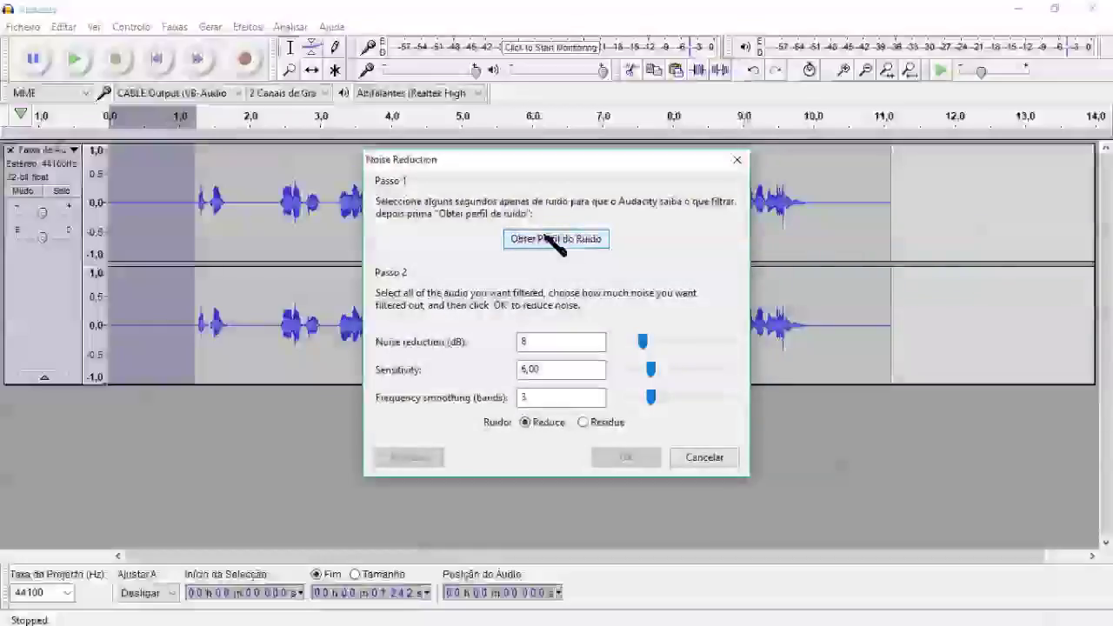
{"action": "left_click", "coordinate": [544, 239]}
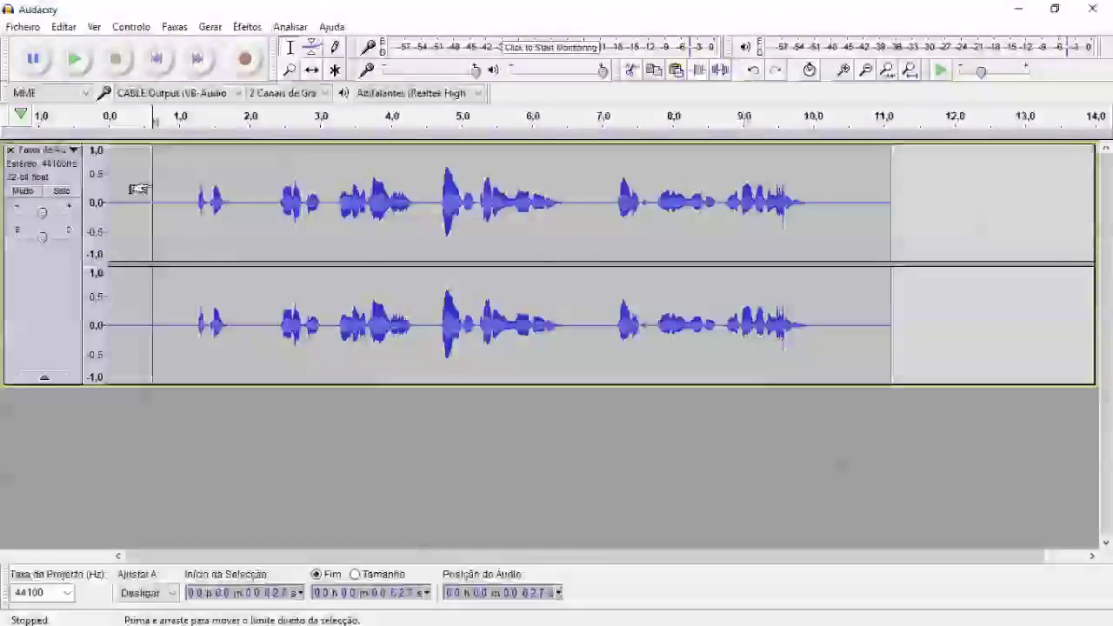
Step: Apply Noise Reduction to the whole recording with 8 dB reduction and 3 frequency smoothing bands
{"action": "double_click", "coordinate": [152, 183]}
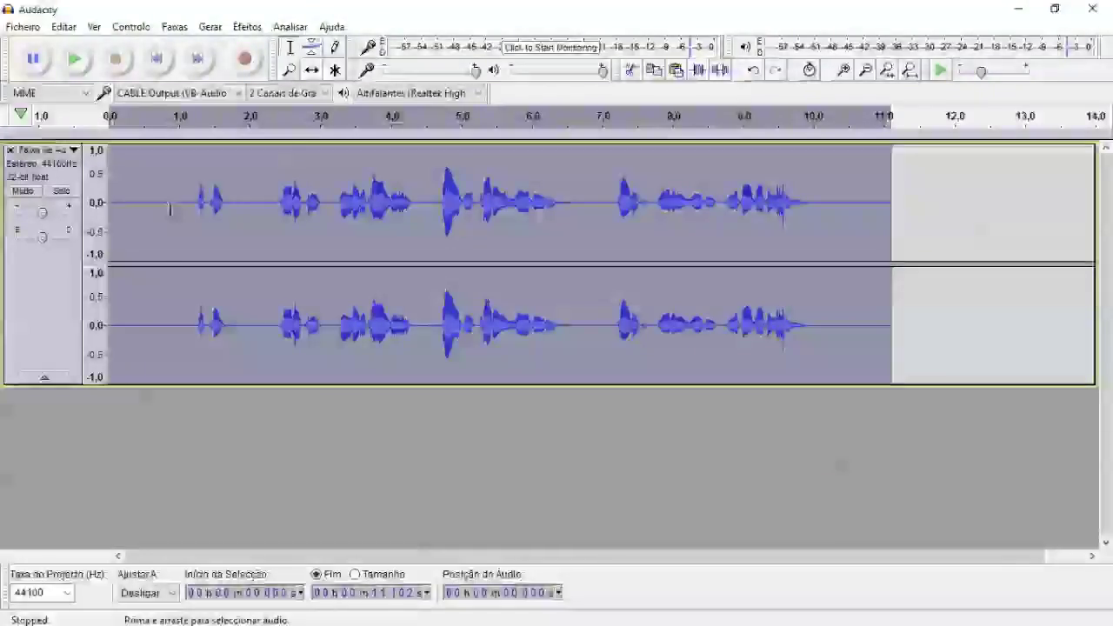
{"action": "left_click", "coordinate": [247, 27]}
{"action": "left_click", "coordinate": [436, 365]}
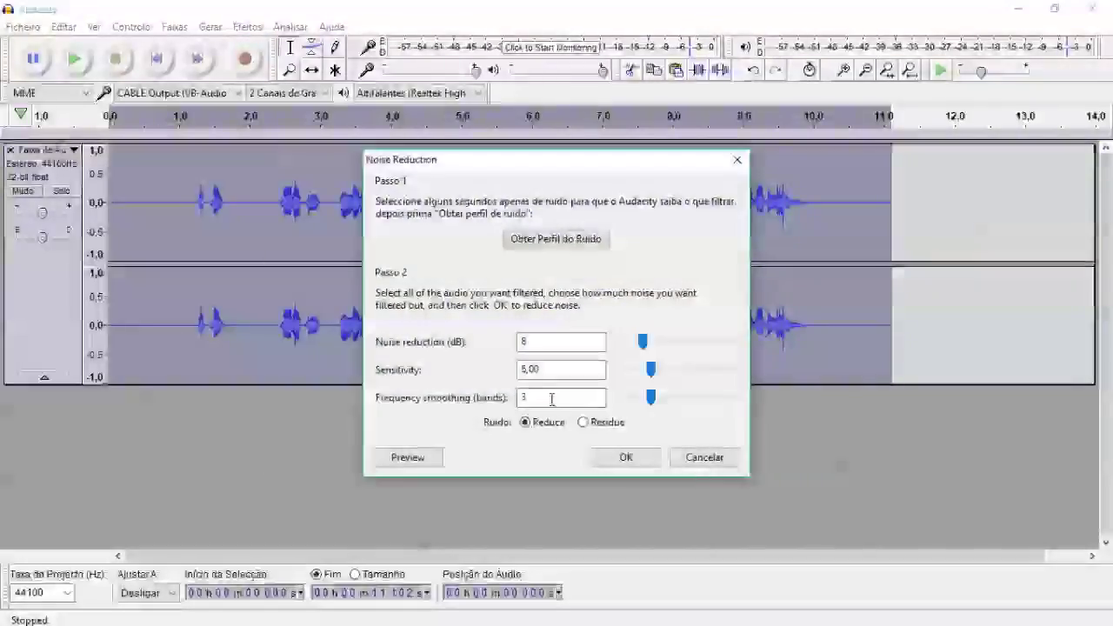
{"action": "left_click", "coordinate": [644, 459]}
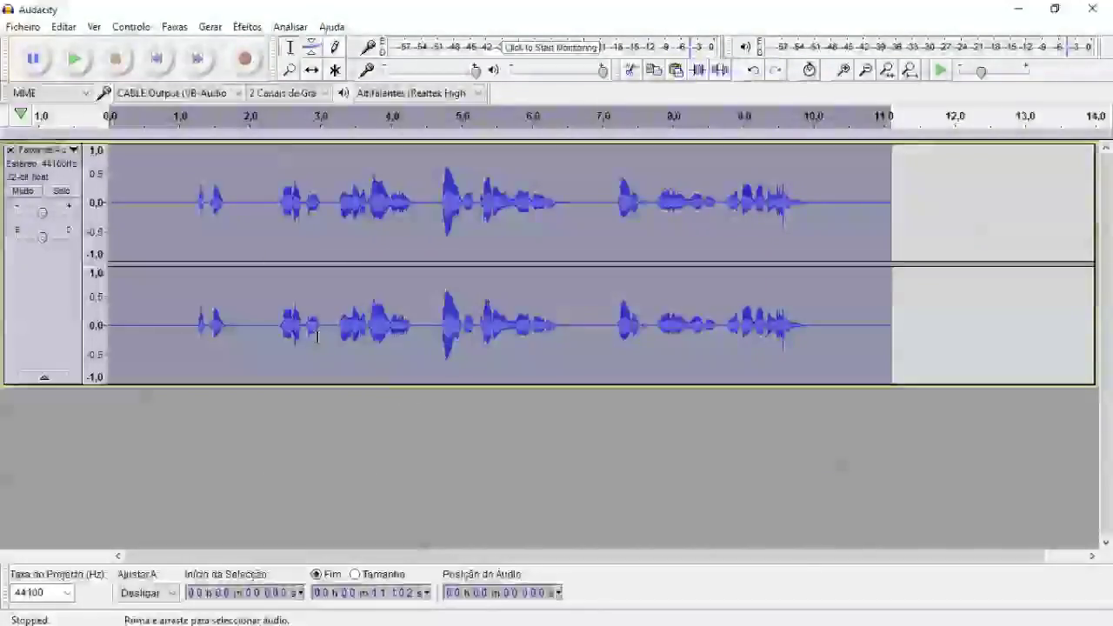
Step: Play the noise-reduced recording from about 0.16 s and stop playback
{"action": "left_click", "coordinate": [121, 174]}
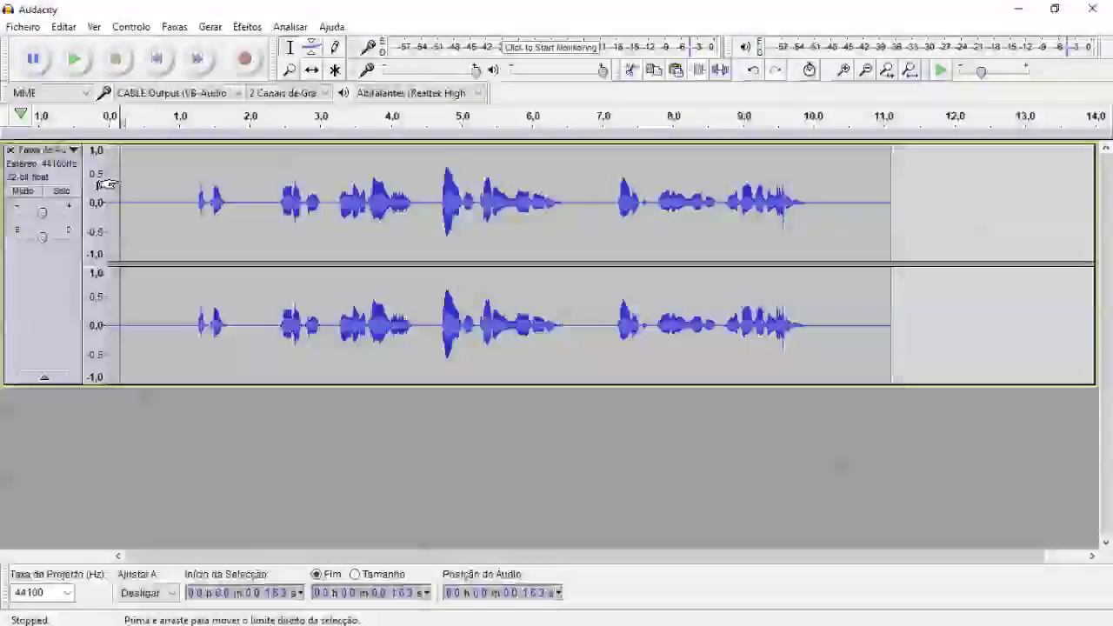
{"action": "left_click", "coordinate": [74, 59]}
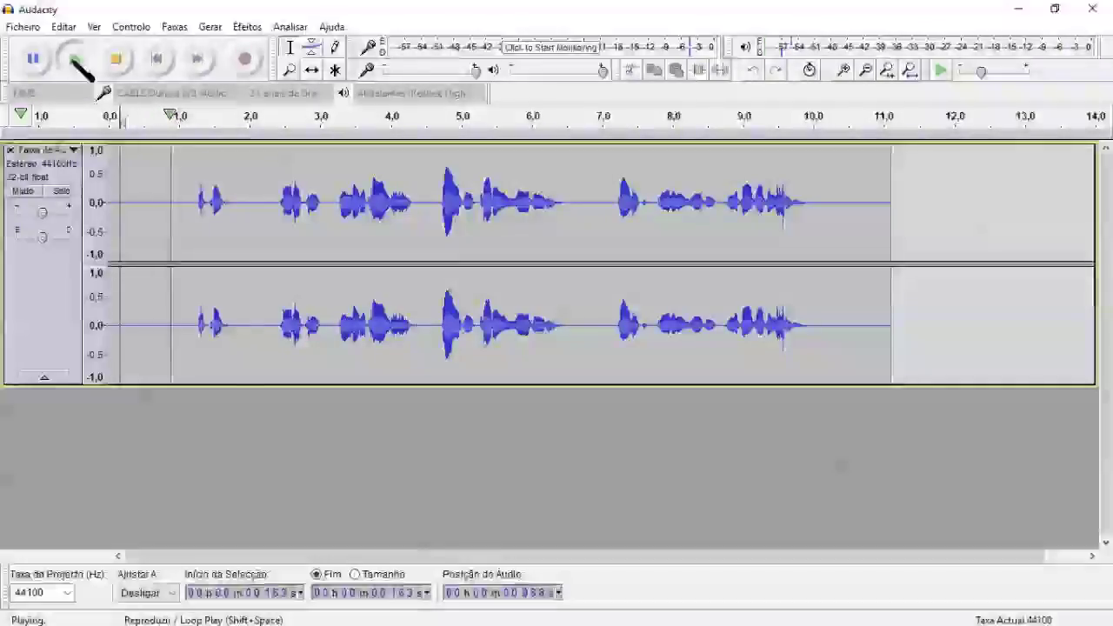
{"action": "left_click", "coordinate": [122, 62]}
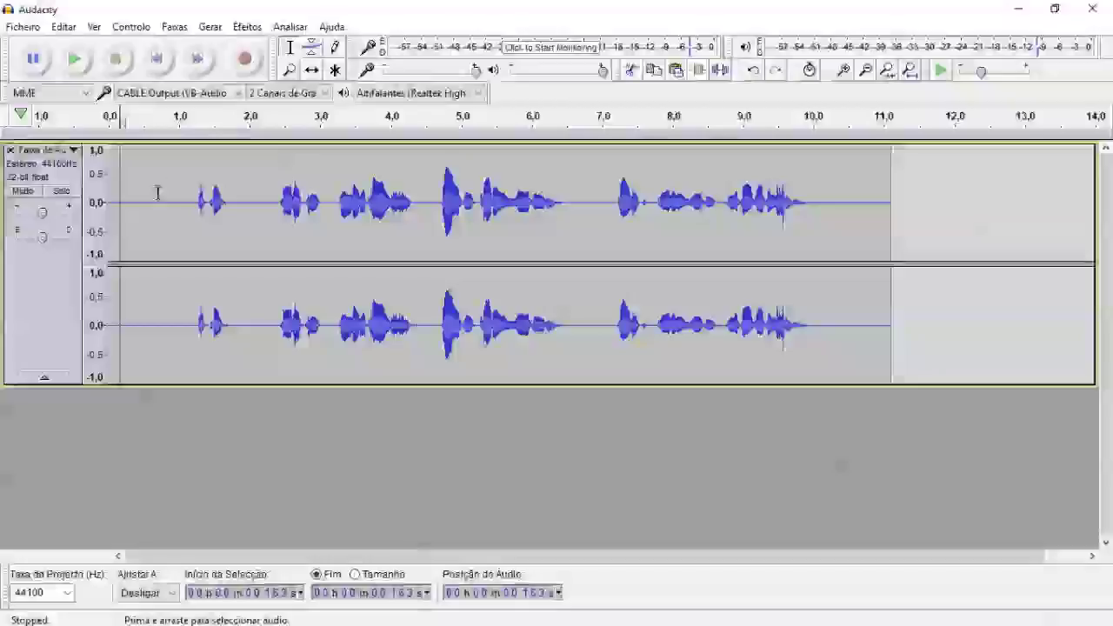
Step: Normalize the whole recording using the effect's current settings
{"action": "key", "text": "ctrl+a"}
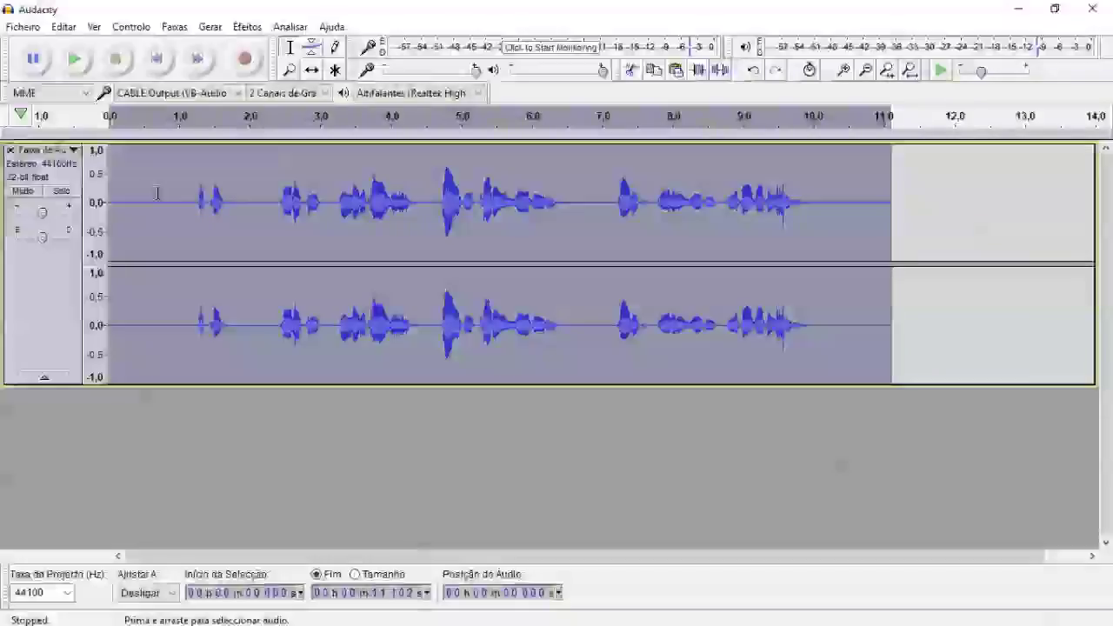
{"action": "left_click", "coordinate": [235, 26]}
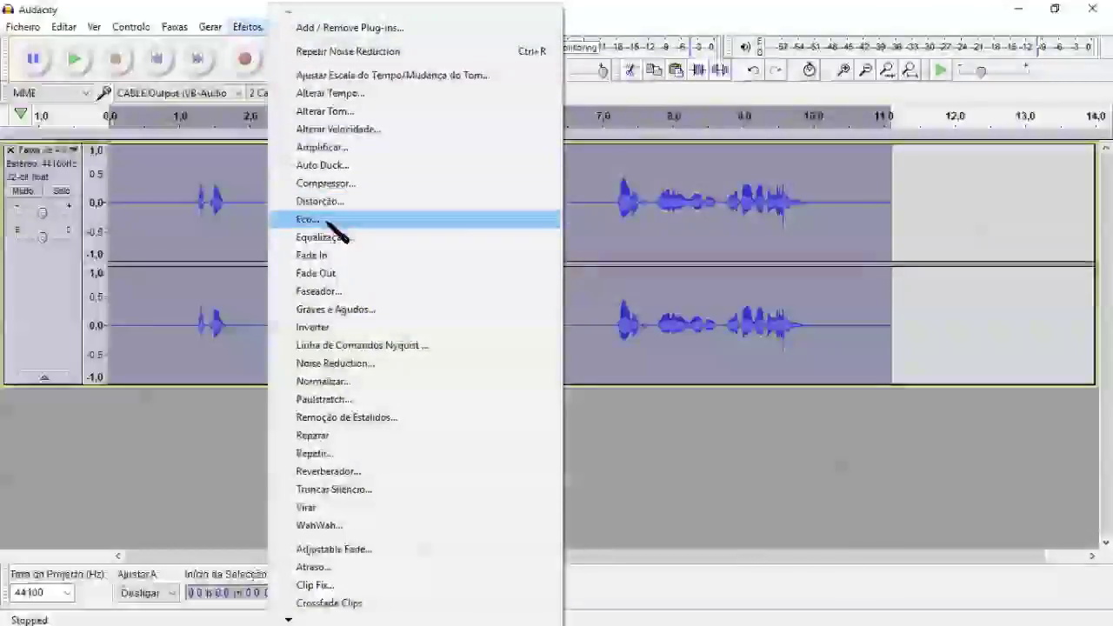
{"action": "left_click", "coordinate": [370, 383]}
{"action": "left_click", "coordinate": [611, 363]}
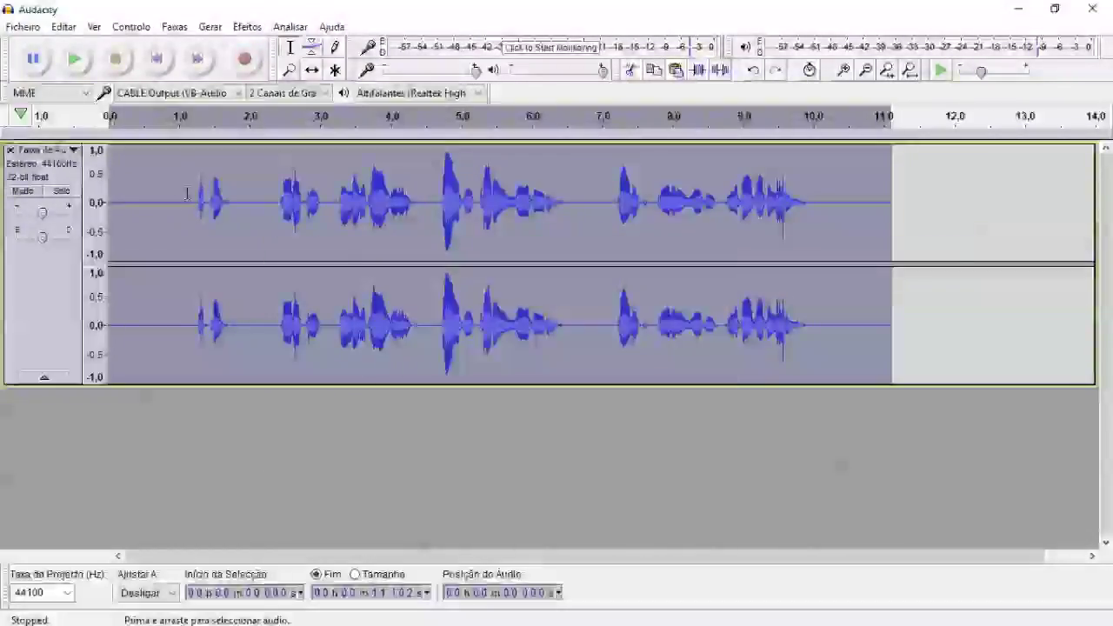
Step: Select the silent opening of the normalized recording, from 0 to about 1.27 s, and capture a new noise profile from it
{"action": "left_click", "coordinate": [446, 178]}
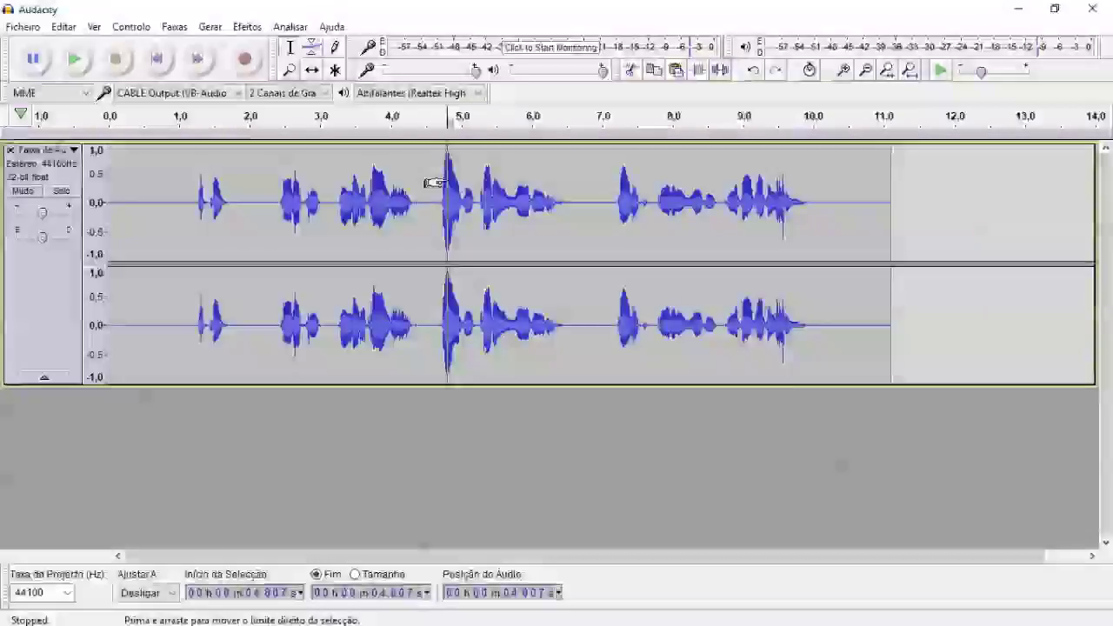
{"action": "left_click_drag", "start_coordinate": [181, 174], "coordinate": [106, 181]}
{"action": "left_click", "coordinate": [165, 184]}
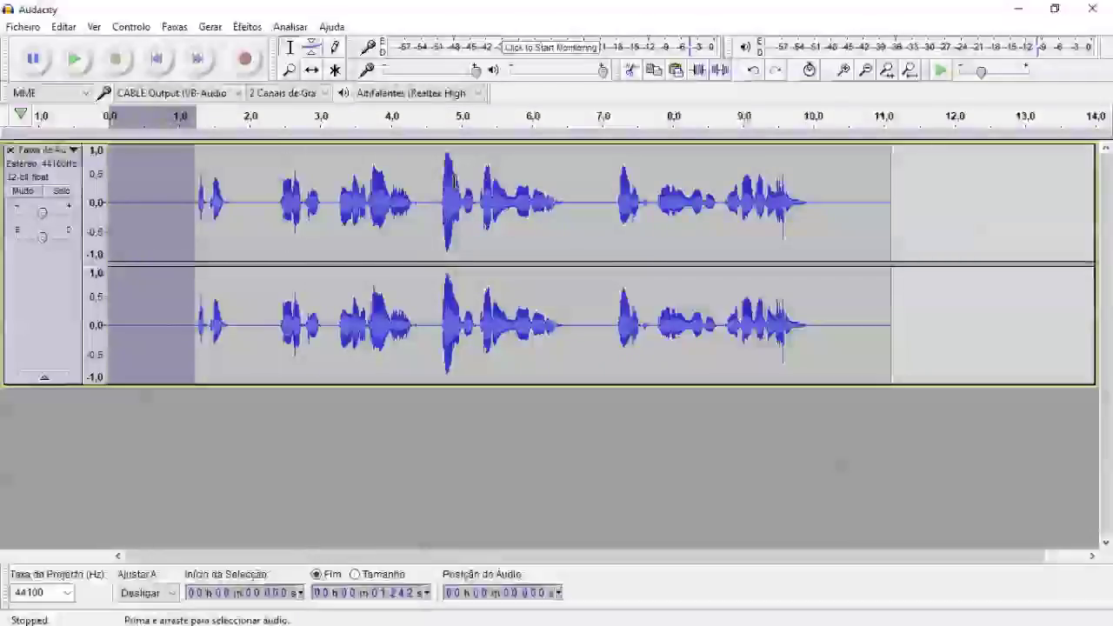
{"action": "left_click", "coordinate": [185, 184]}
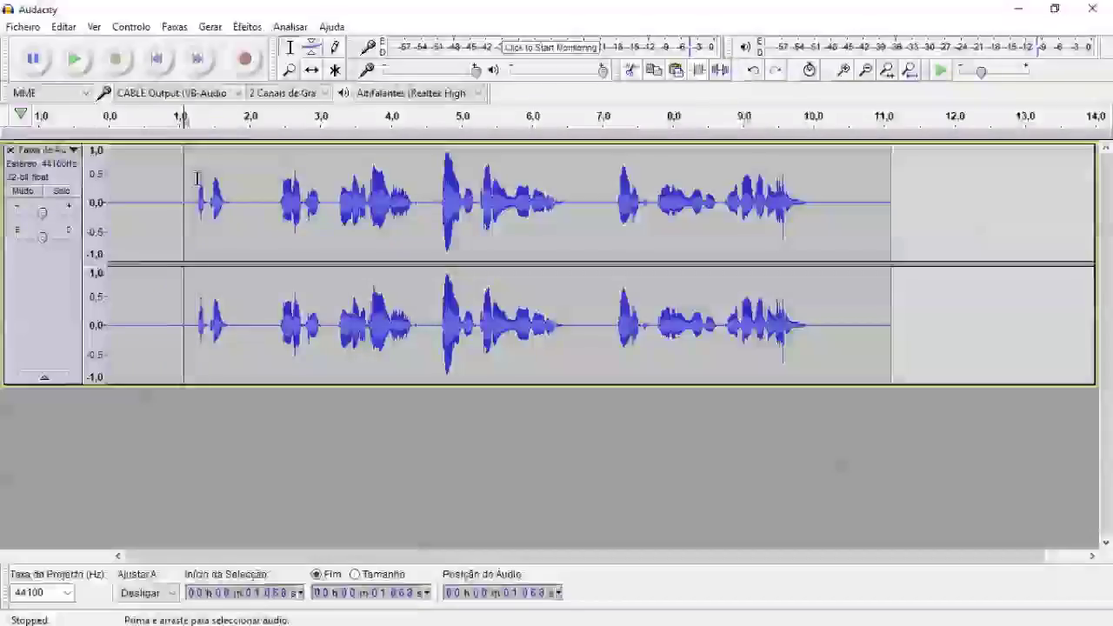
{"action": "left_click_drag", "start_coordinate": [197, 179], "coordinate": [39, 183]}
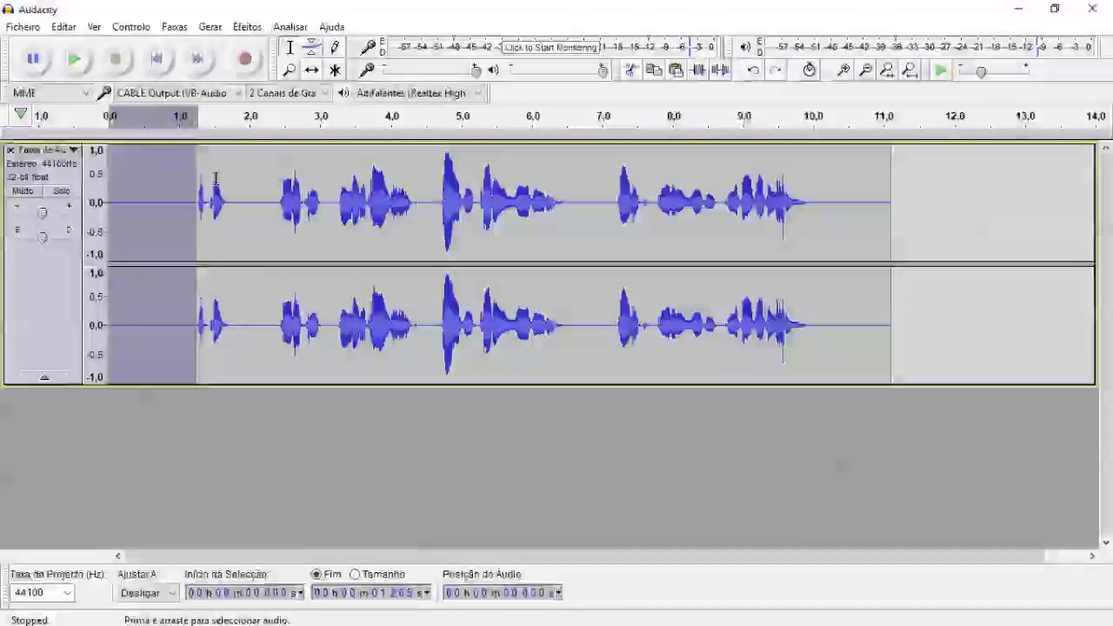
{"action": "left_click", "coordinate": [247, 26]}
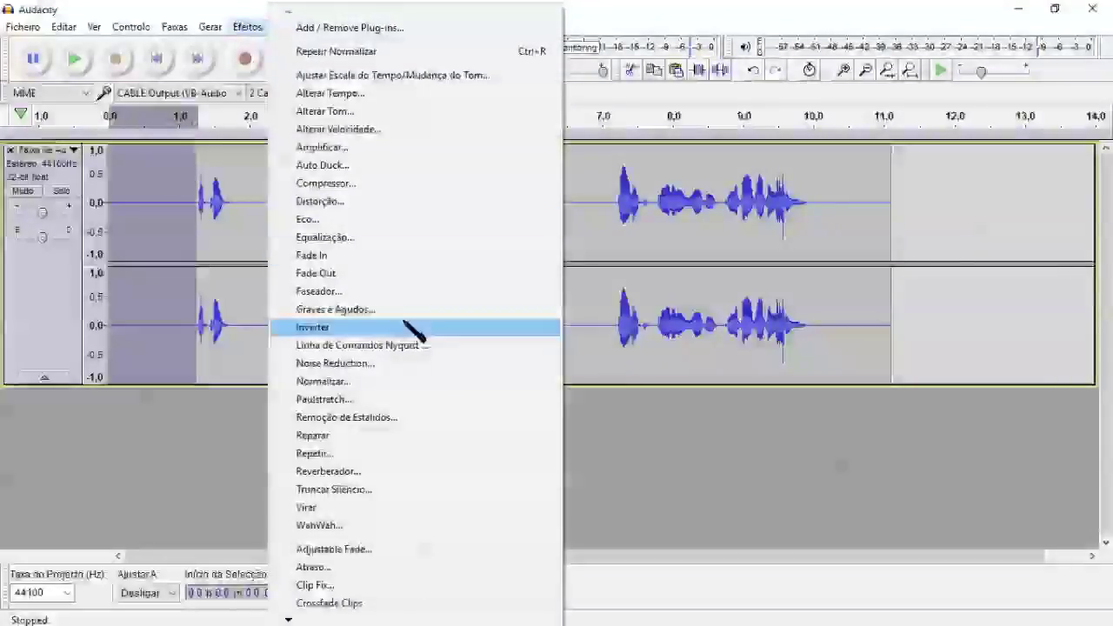
{"action": "left_click", "coordinate": [415, 363]}
{"action": "left_click", "coordinate": [553, 238]}
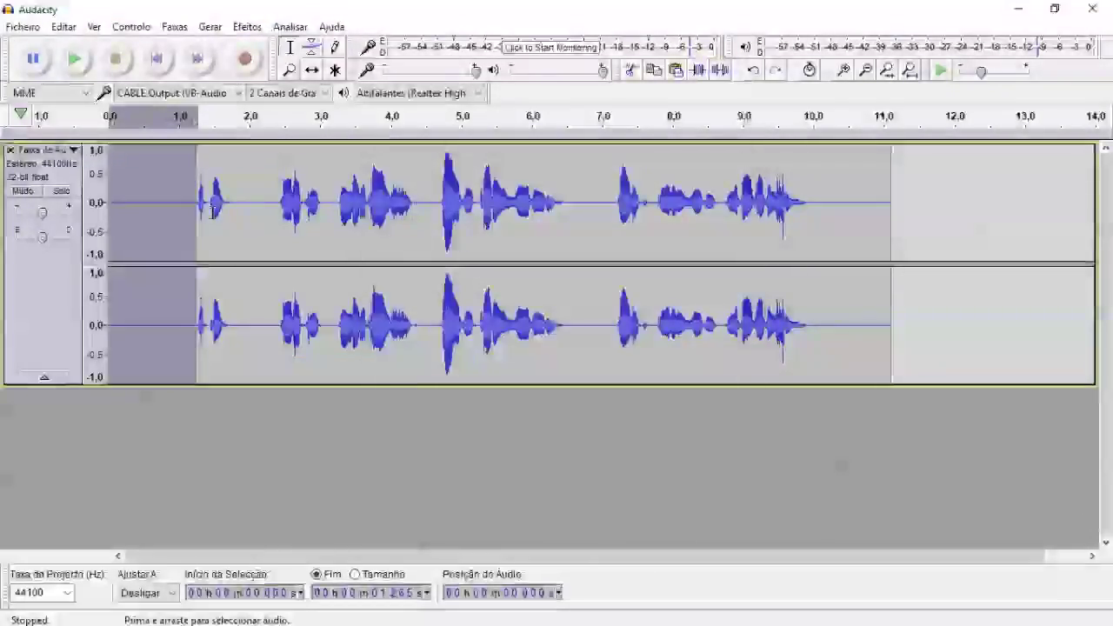
Step: Apply Noise Reduction with the new noise profile to the entire normalized recording and clear the selection near the track's start
{"action": "double_click", "coordinate": [175, 219]}
{"action": "left_click", "coordinate": [245, 27]}
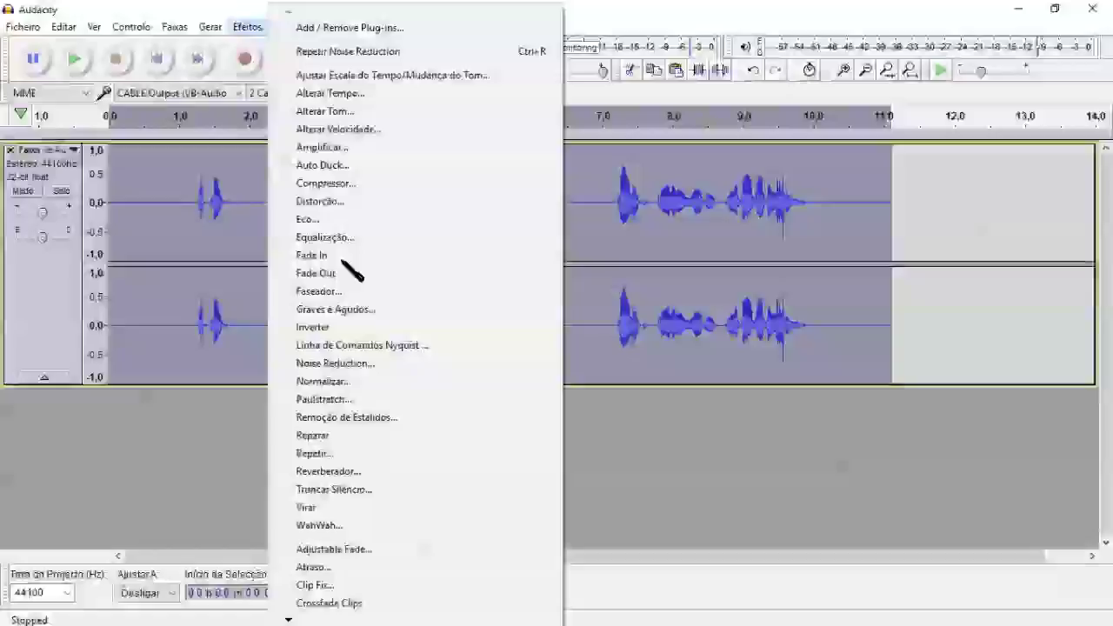
{"action": "left_click", "coordinate": [366, 384]}
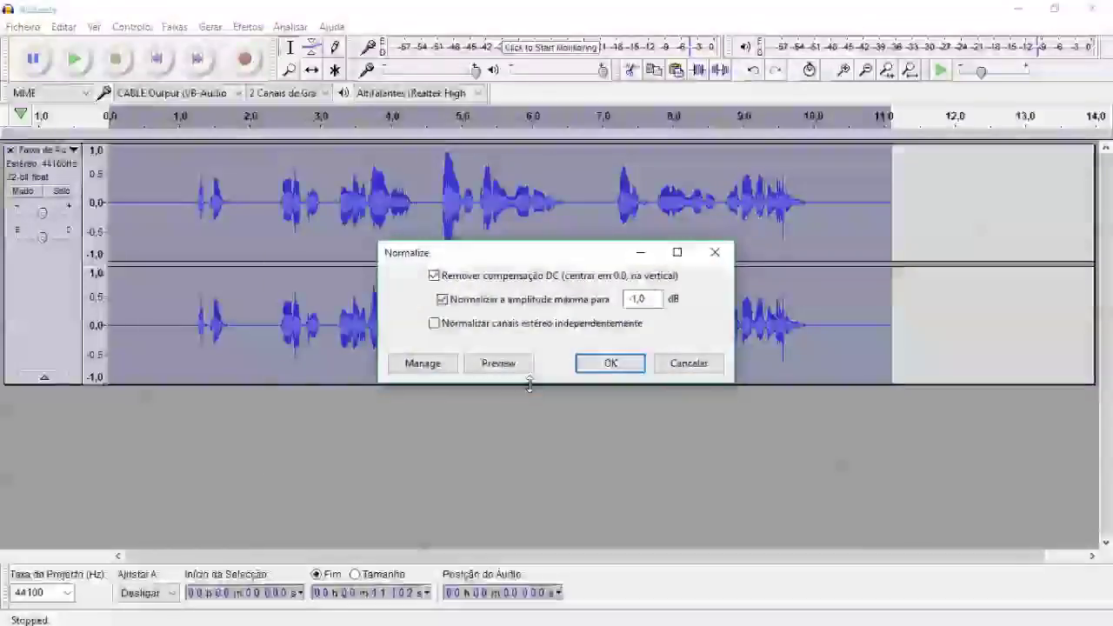
{"action": "left_click", "coordinate": [674, 368]}
{"action": "left_click", "coordinate": [246, 27]}
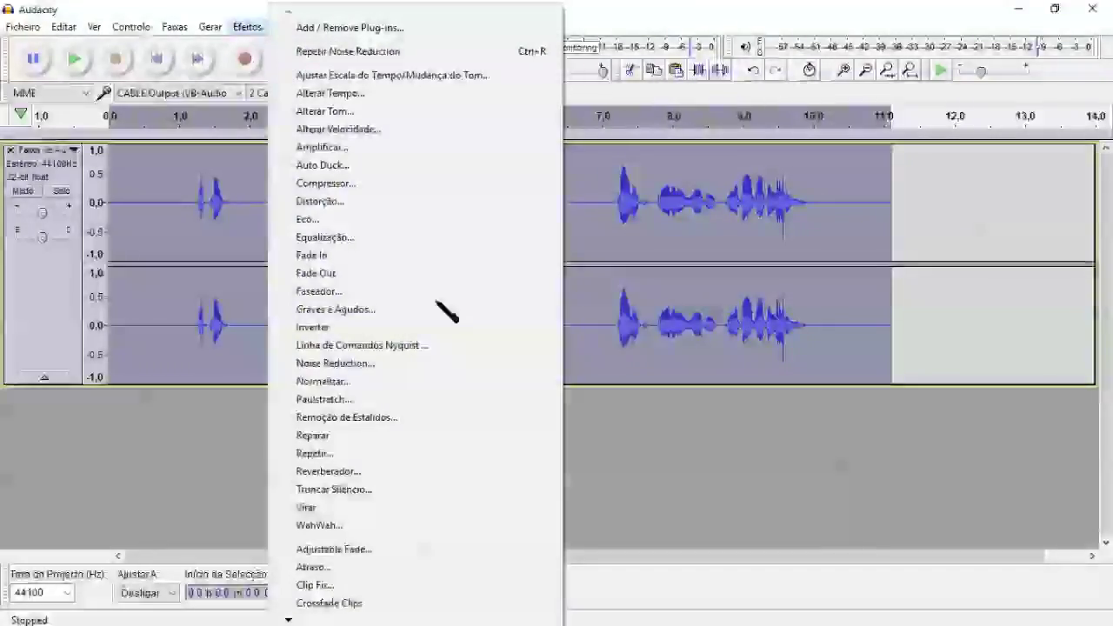
{"action": "left_click", "coordinate": [432, 364]}
{"action": "left_click", "coordinate": [626, 457]}
{"action": "left_click", "coordinate": [136, 191]}
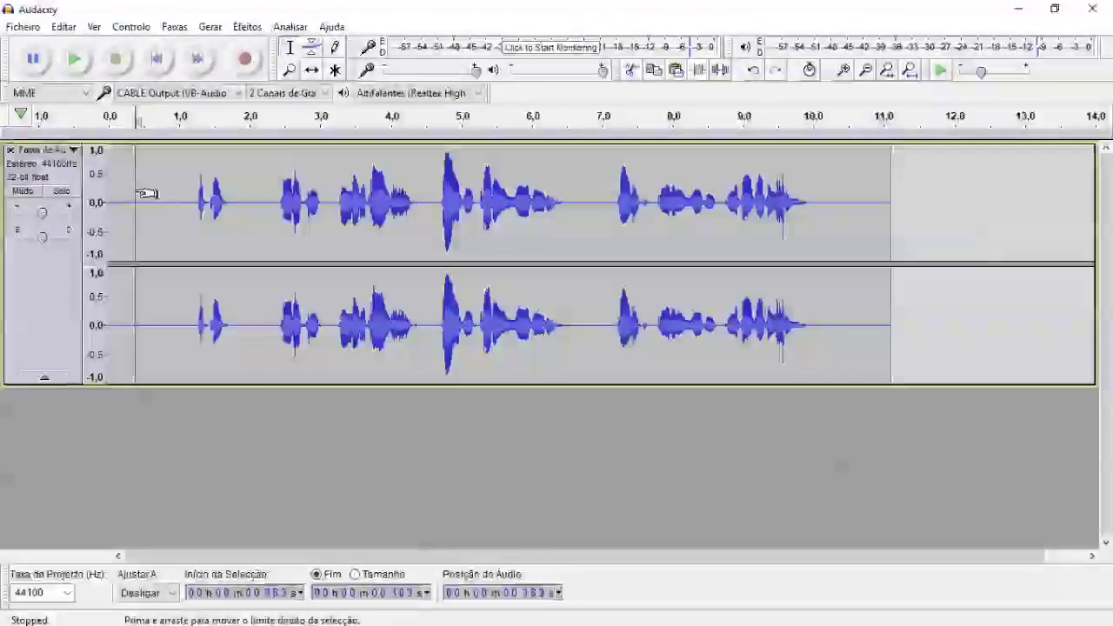
Step: Play the cleaned recording from about 0.38 s and stop playback
{"action": "left_click", "coordinate": [74, 59]}
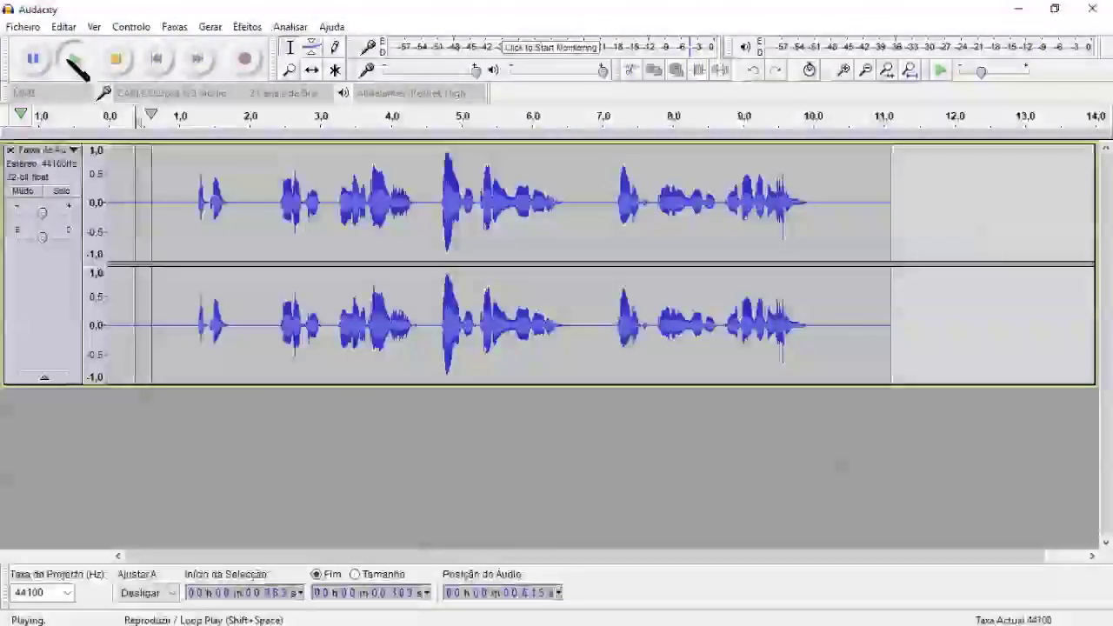
{"action": "left_click", "coordinate": [122, 58]}
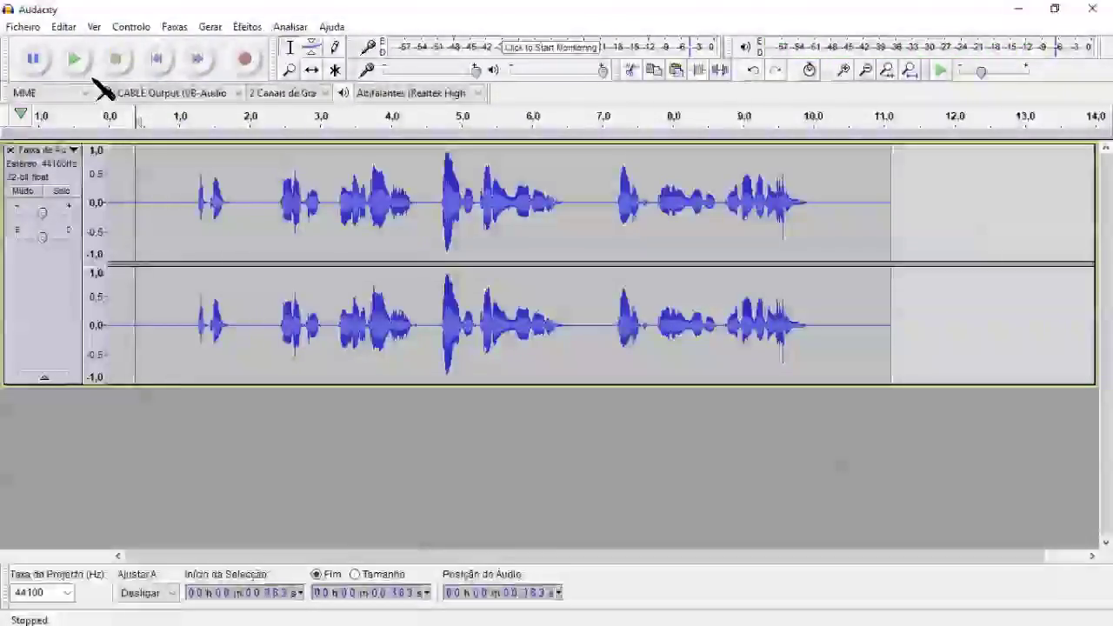
{"action": "left_click_drag", "start_coordinate": [171, 205], "coordinate": [828, 238]}
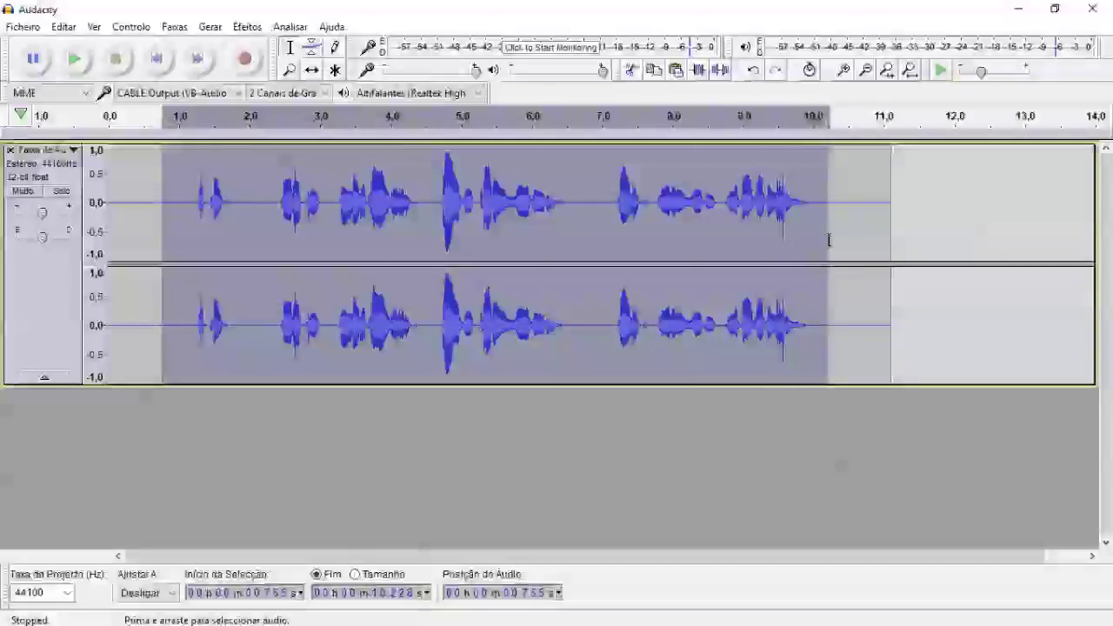
{"action": "left_click", "coordinate": [830, 217]}
{"action": "left_click_drag", "start_coordinate": [810, 189], "coordinate": [182, 226]}
{"action": "left_click", "coordinate": [165, 185]}
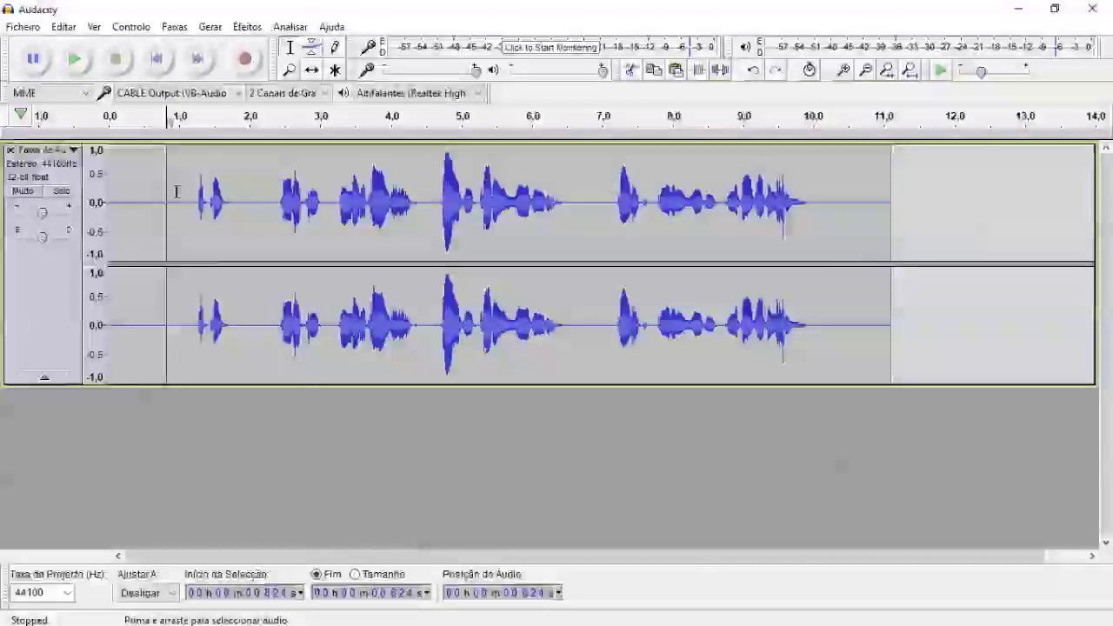
{"action": "left_click_drag", "start_coordinate": [190, 177], "coordinate": [828, 200]}
{"action": "left_click", "coordinate": [841, 169]}
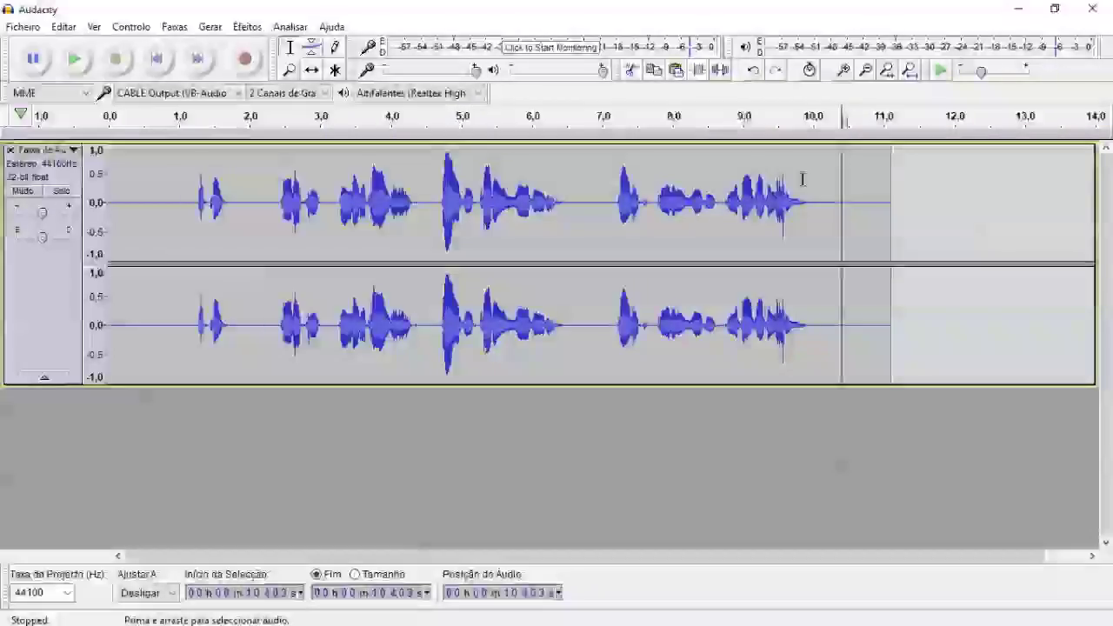
{"action": "left_click", "coordinate": [809, 174]}
{"action": "key", "text": "shift+Home"}
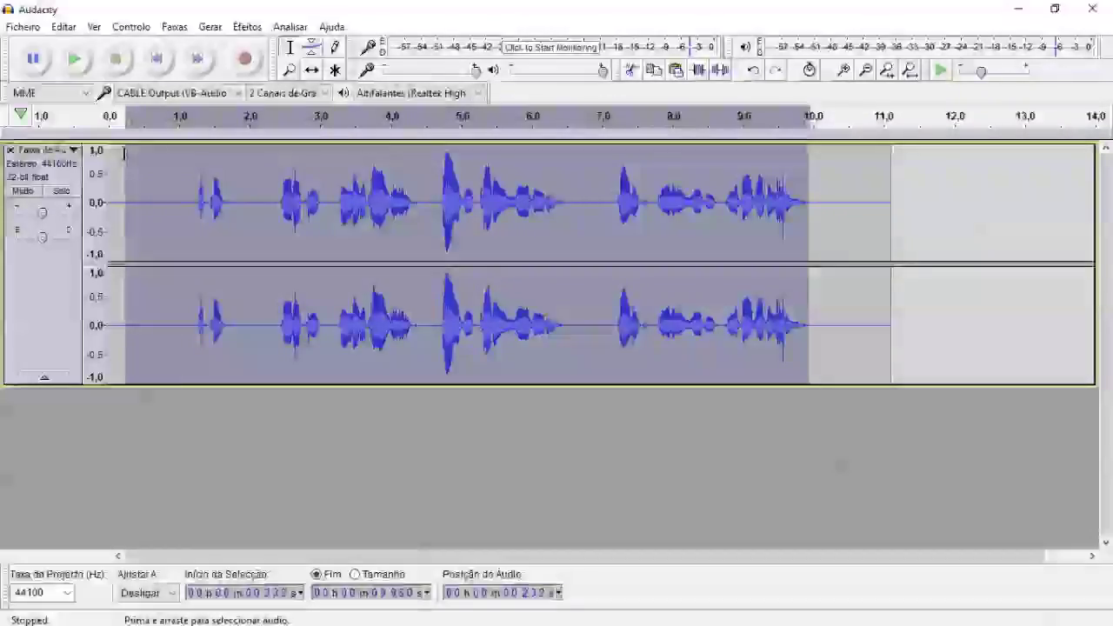
{"action": "left_click", "coordinate": [167, 168]}
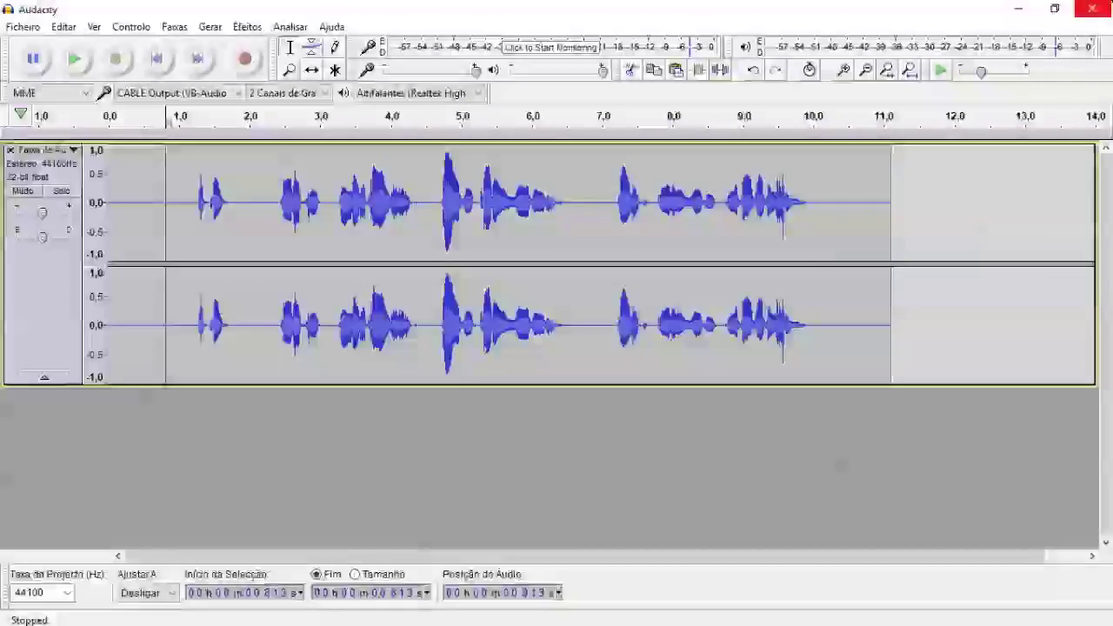
Step: Close Audacity and switch to the OBS window
{"action": "left_click", "coordinate": [1107, 7]}
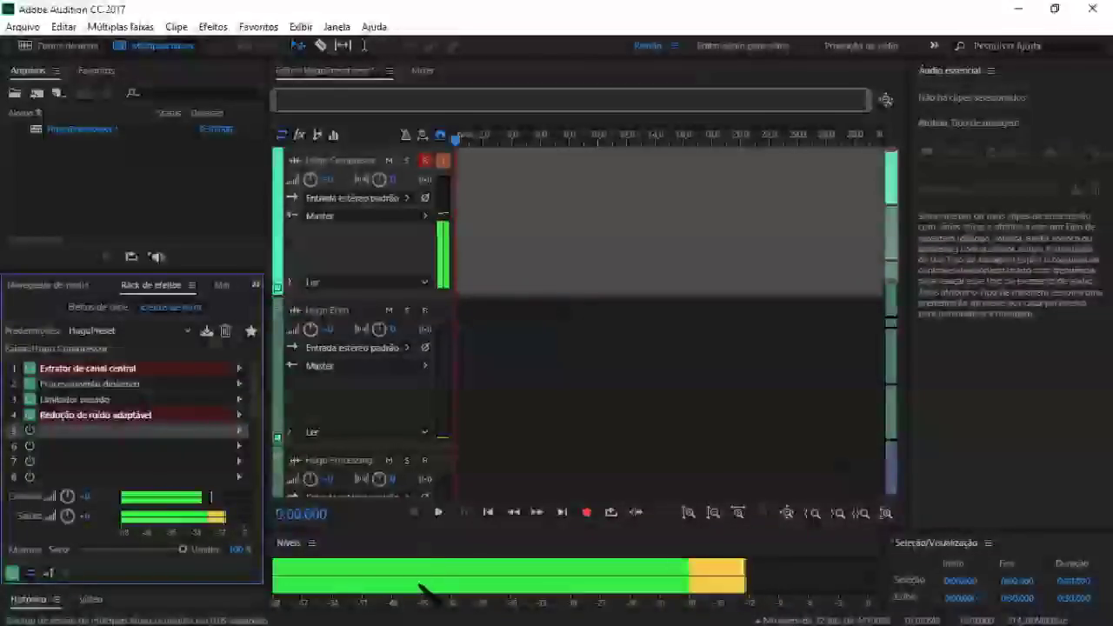
{"action": "mouse_move", "coordinate": [426, 619]}
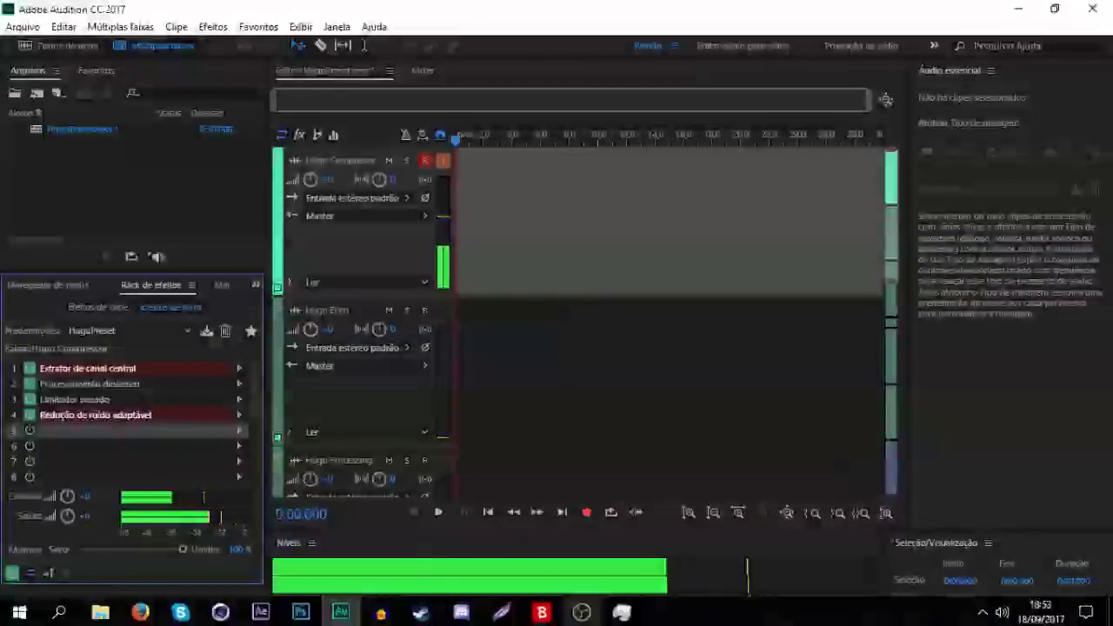
{"action": "left_click", "coordinate": [581, 612]}
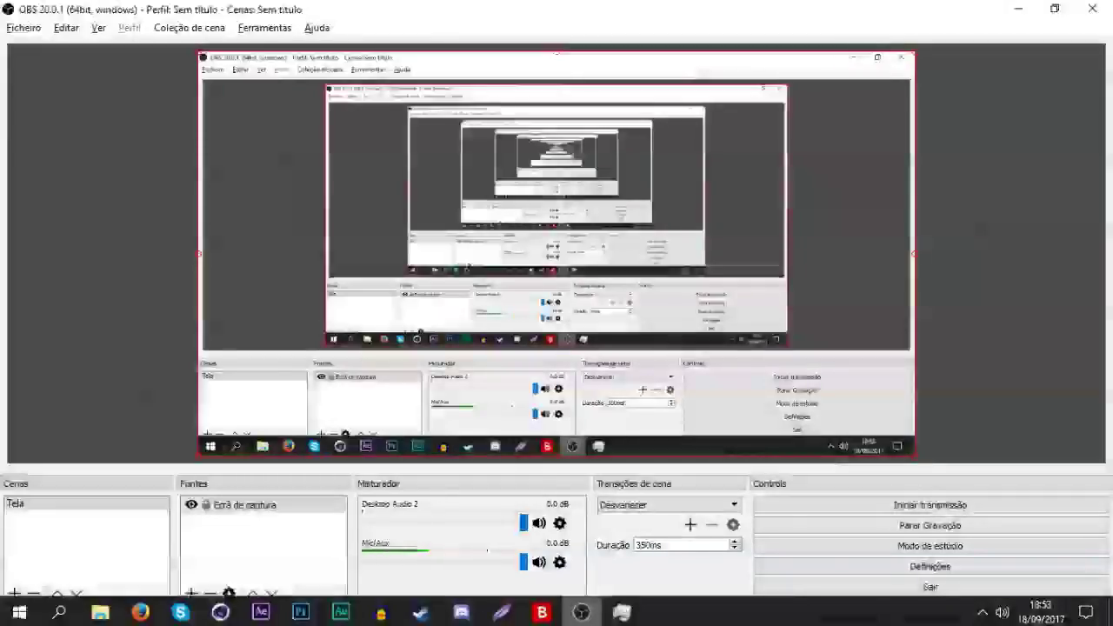